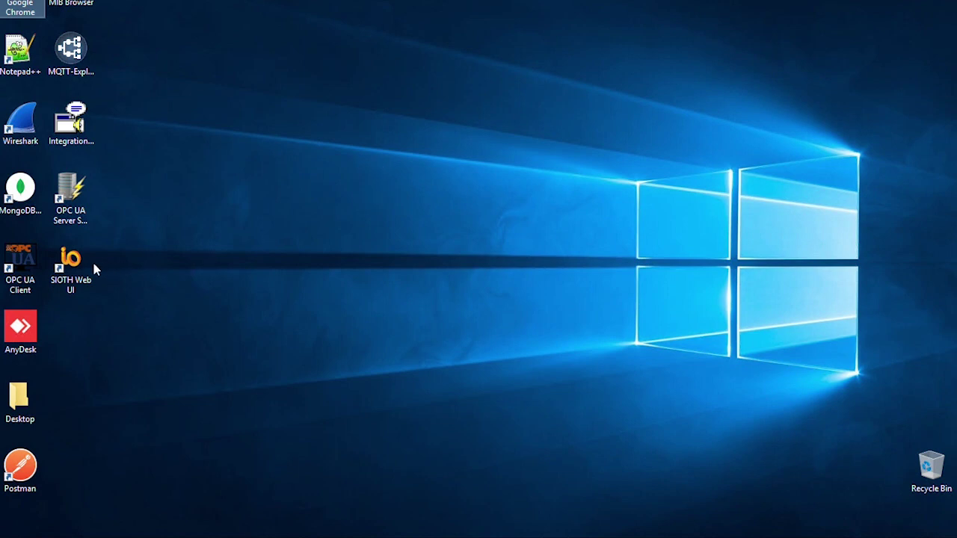
# - Launch the SIOTH Web UI and log in with the saved demo account
pyautogui.click(85, 261)
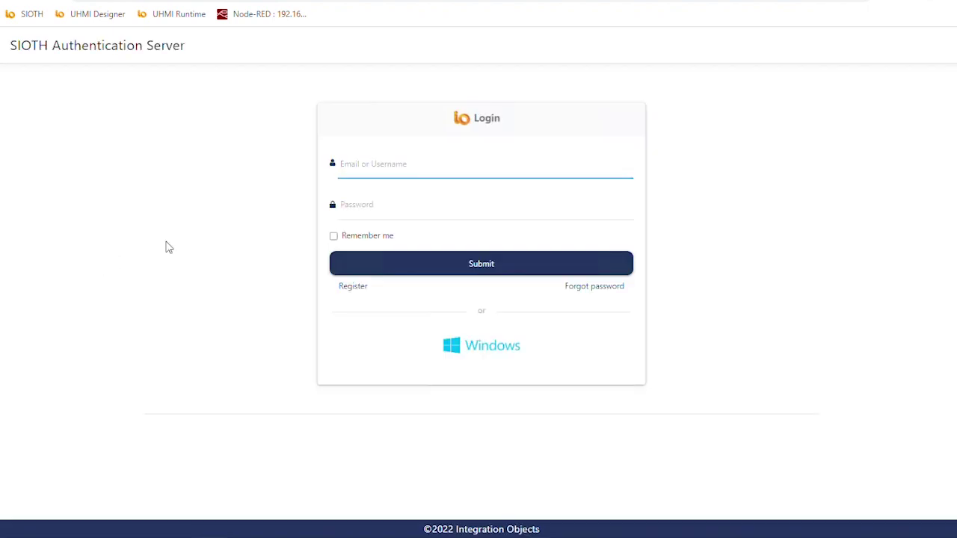
pyautogui.click(363, 171)
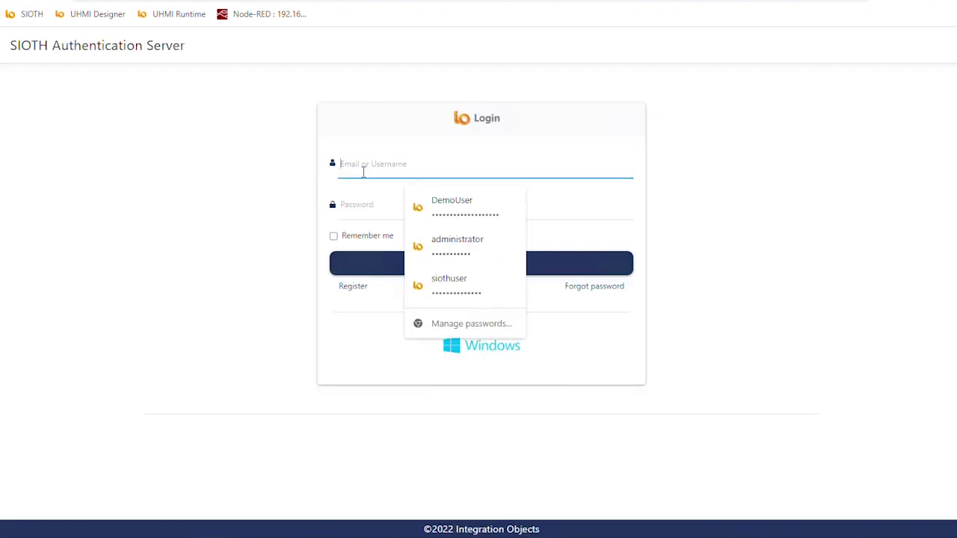
pyautogui.click(422, 207)
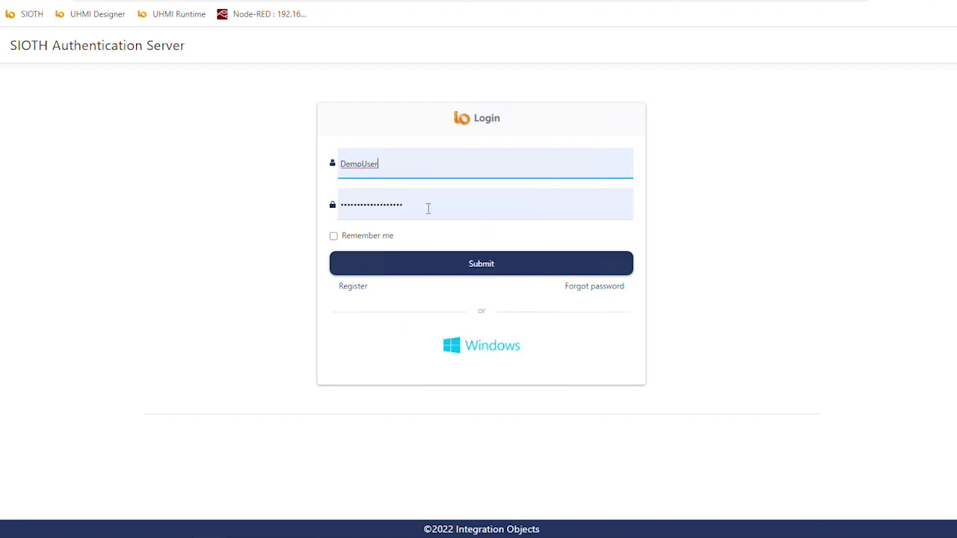
pyautogui.click(452, 265)
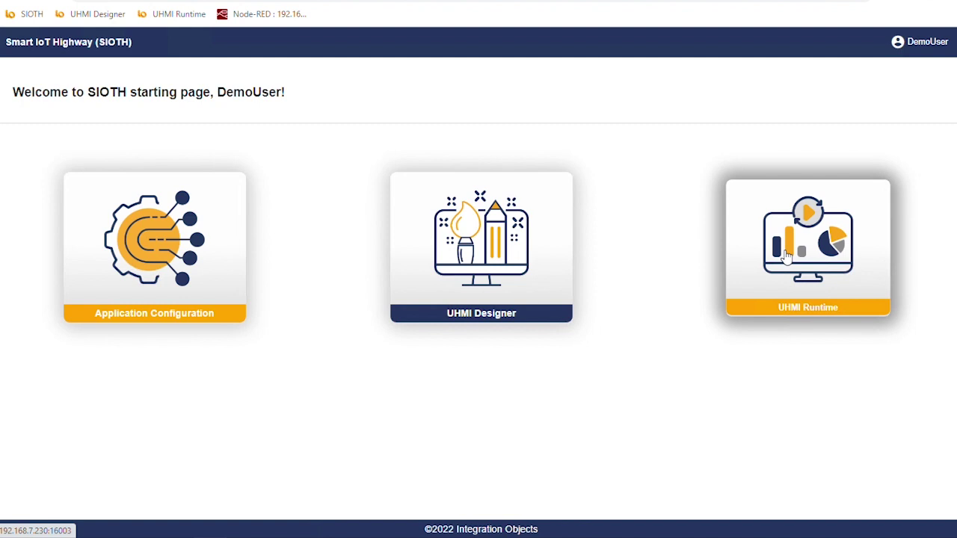
# - Open Application Configuration's Nodes page listing SIOTHMasterNode and SIOTHOTNode on port 59150
pyautogui.click(164, 247)
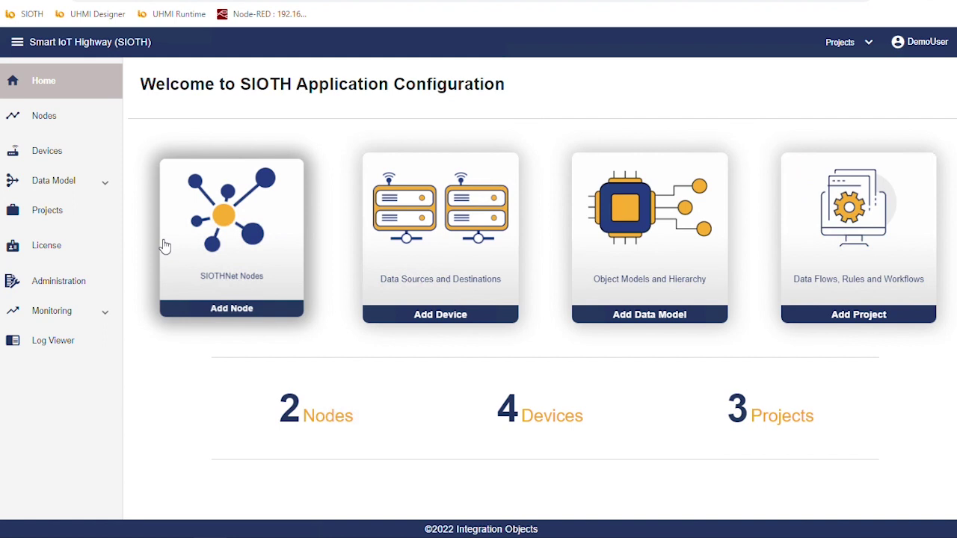
pyautogui.click(231, 239)
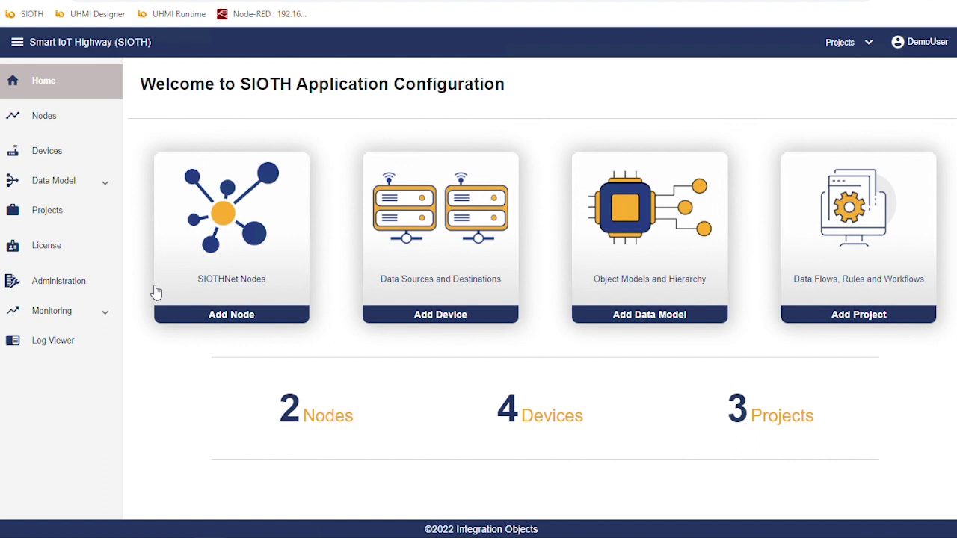
pyautogui.click(65, 125)
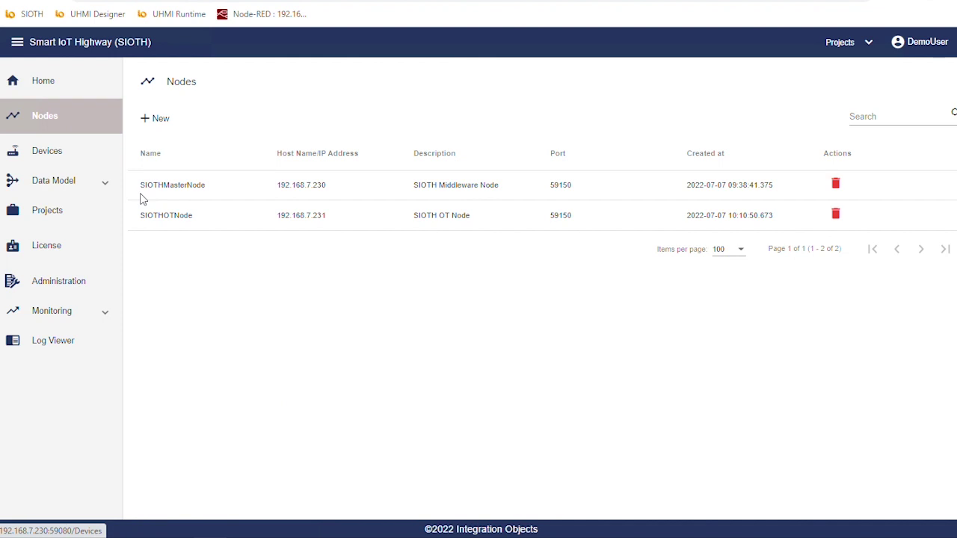
pyautogui.moveTo(142, 188); pyautogui.dragTo(216, 195)
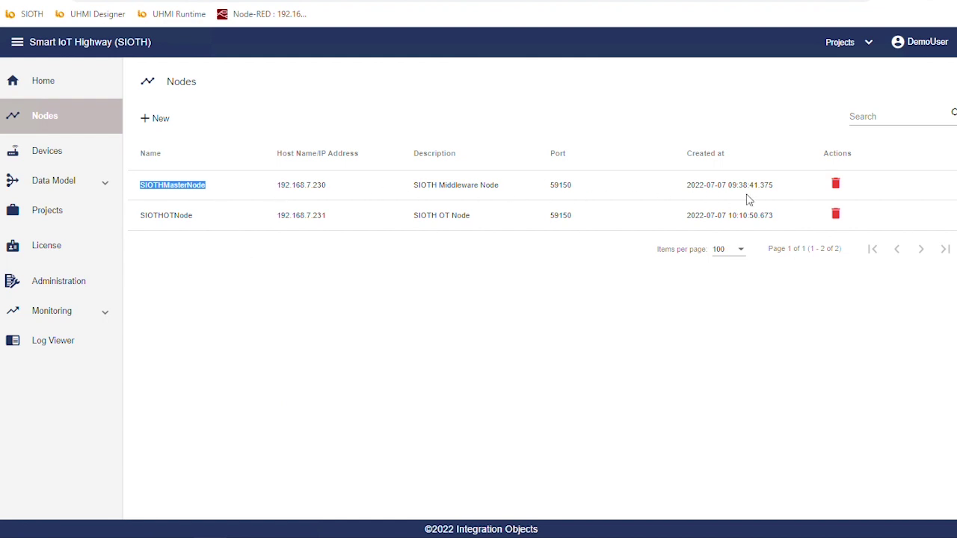
# - On the Devices page, review Modbus_Device_1's IP address and port 502, then discard the edit
pyautogui.click(31, 164)
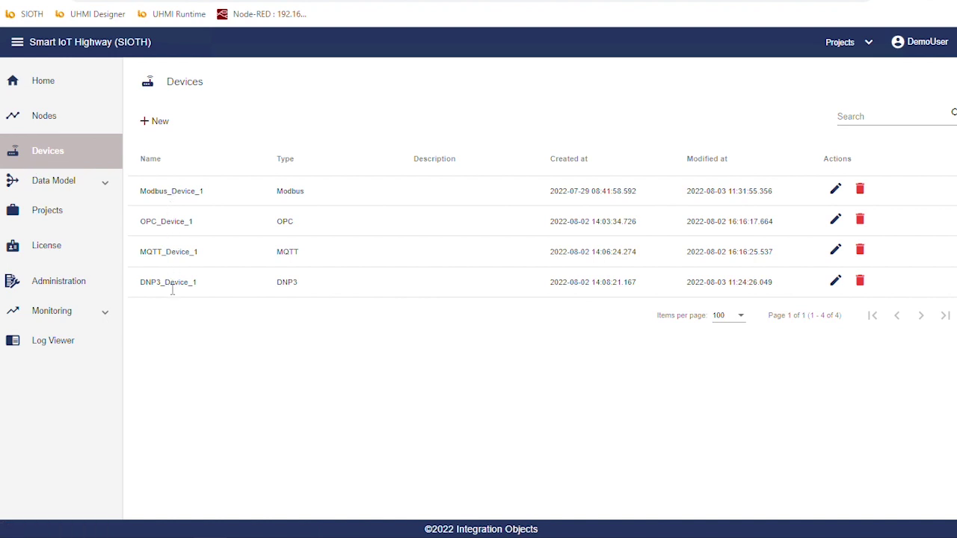
pyautogui.click(836, 190)
pyautogui.click(710, 398)
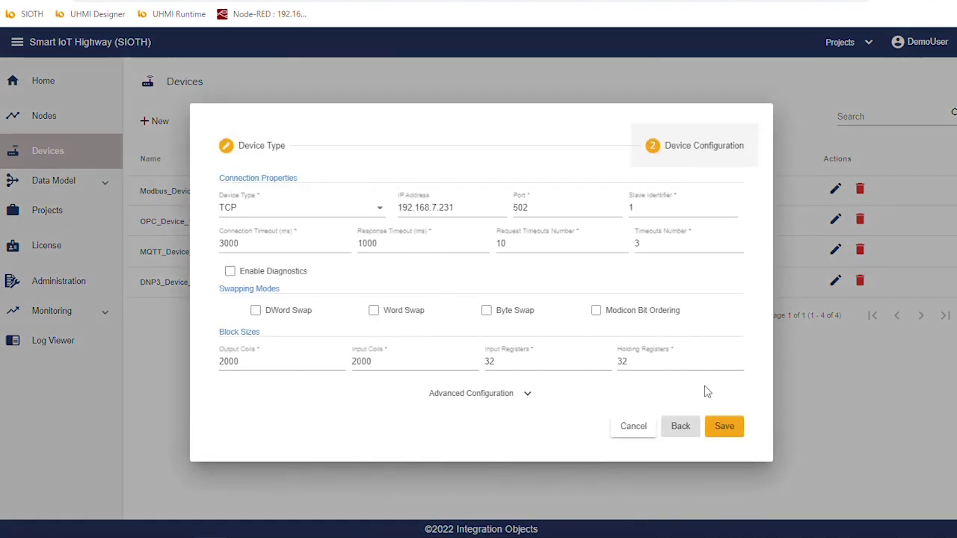
pyautogui.moveTo(461, 211); pyautogui.dragTo(408, 215)
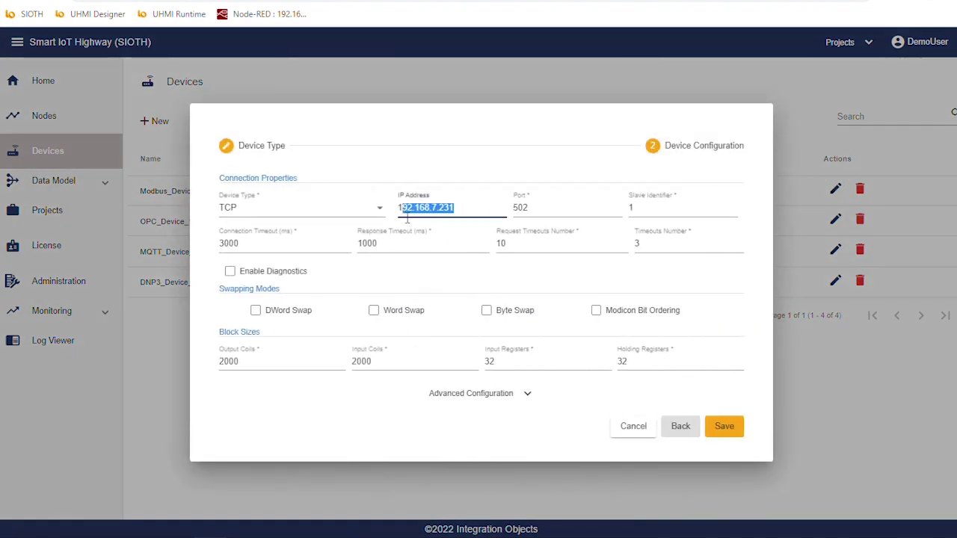
pyautogui.moveTo(538, 218); pyautogui.dragTo(513, 217)
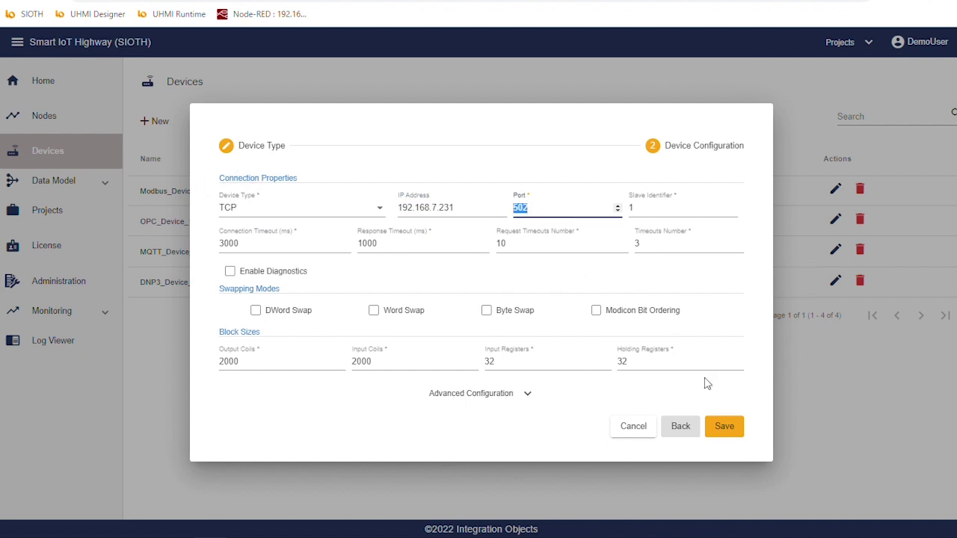
pyautogui.click(641, 433)
pyautogui.click(558, 310)
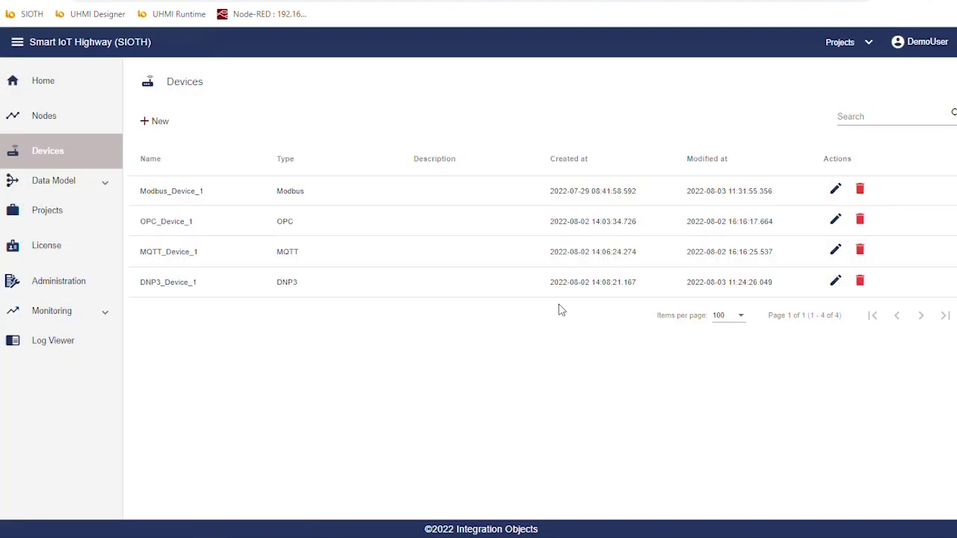
# - Review OPC_Device_1's server IP address and IO_OPC_Simulator Prog ID, then discard the edit
pyautogui.click(835, 221)
pyautogui.click(740, 399)
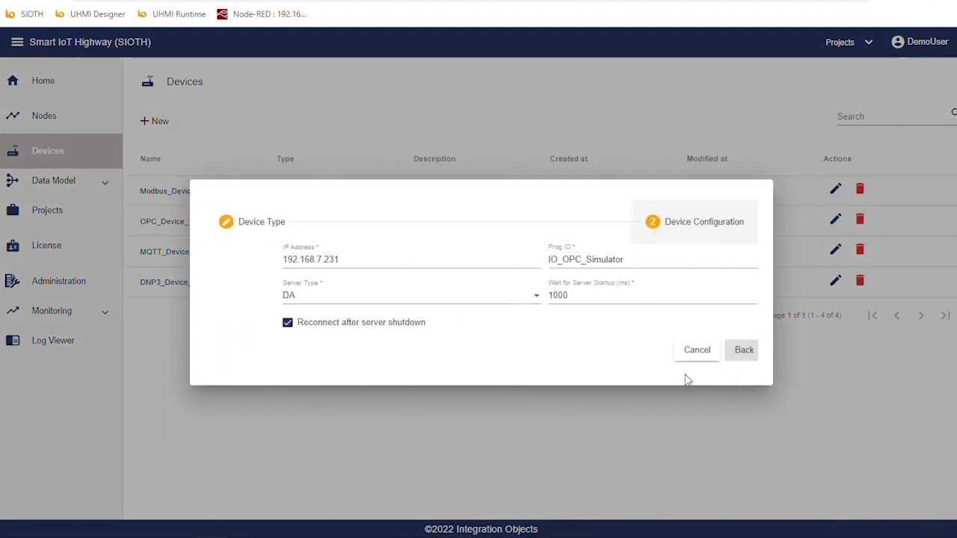
pyautogui.moveTo(289, 271); pyautogui.dragTo(219, 269)
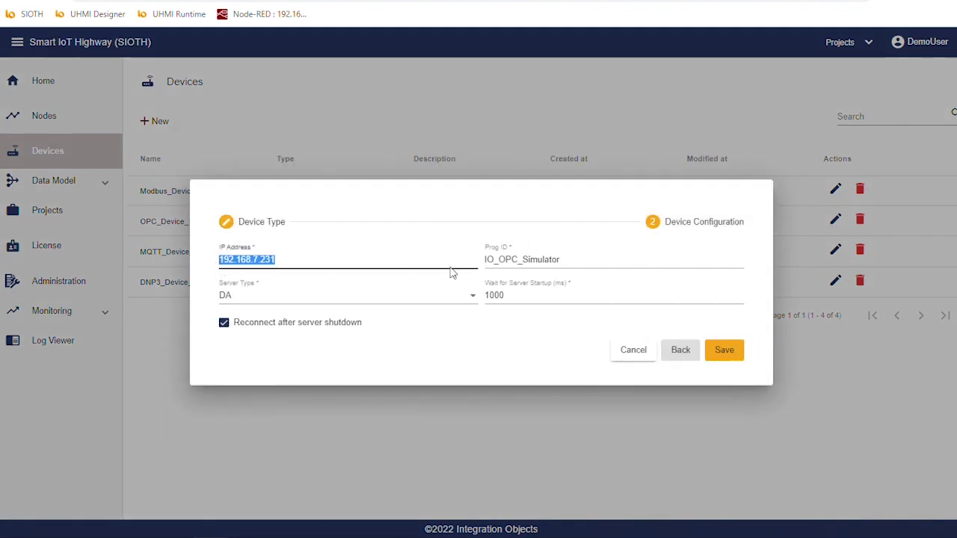
pyautogui.moveTo(581, 270); pyautogui.dragTo(483, 270)
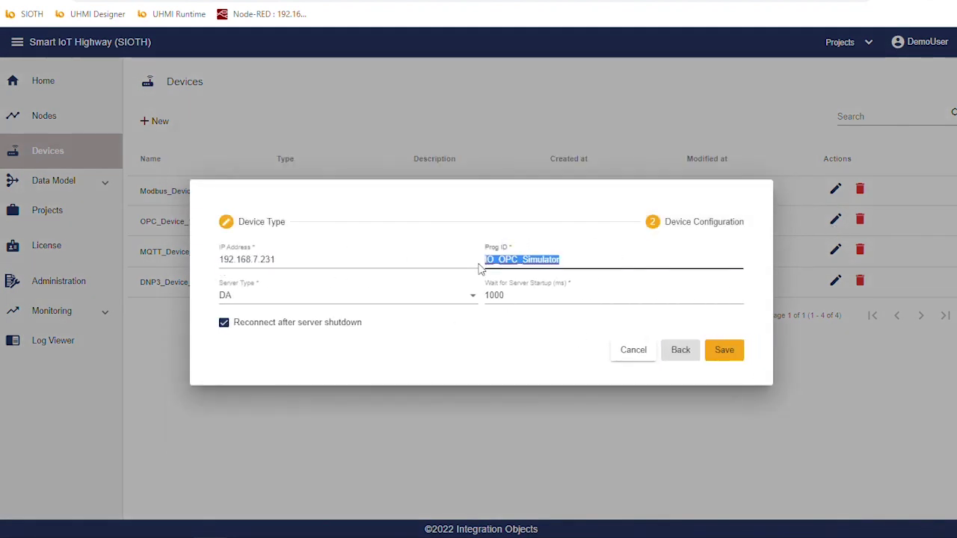
pyautogui.click(626, 351)
pyautogui.click(560, 309)
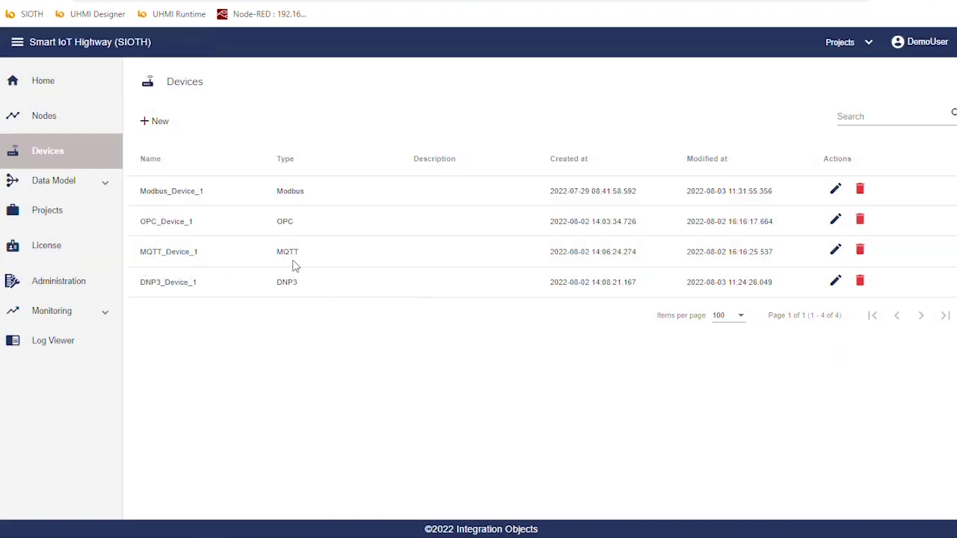
pyautogui.click(838, 251)
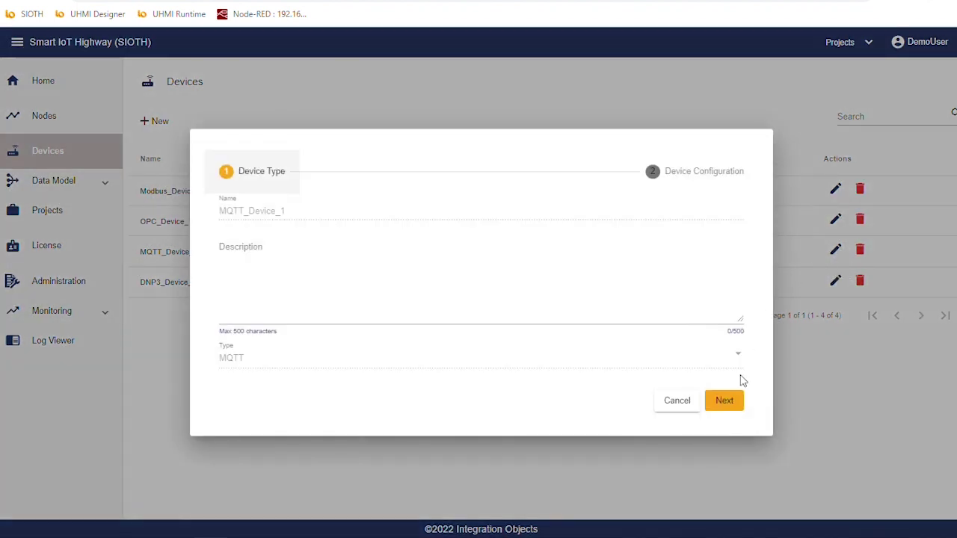
pyautogui.click(723, 401)
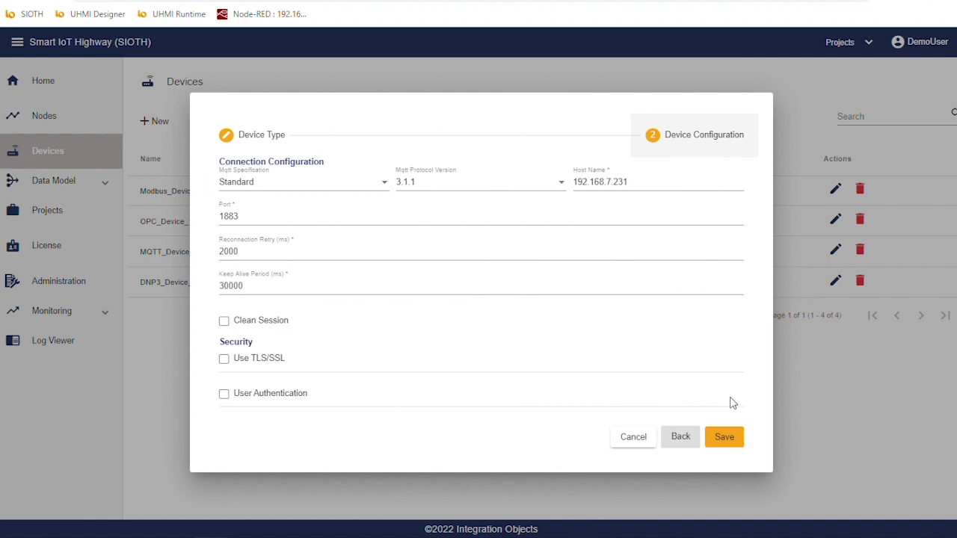
pyautogui.click(359, 189)
pyautogui.click(359, 189)
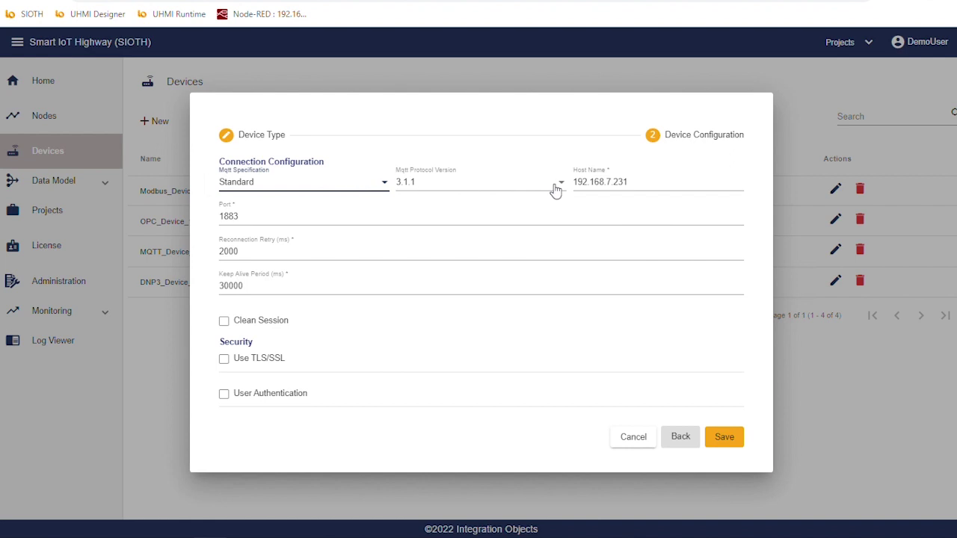
pyautogui.moveTo(574, 187); pyautogui.dragTo(679, 194)
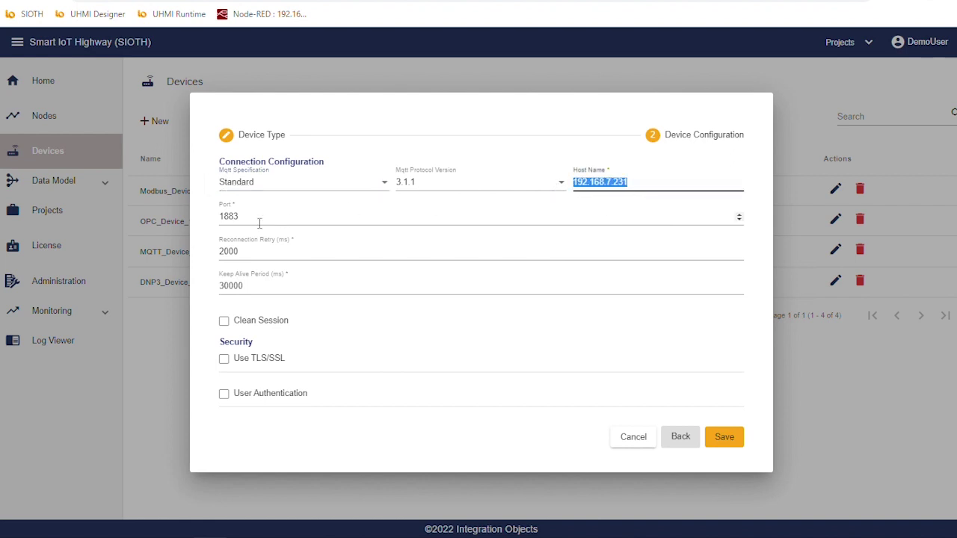
pyautogui.moveTo(259, 219); pyautogui.dragTo(208, 224)
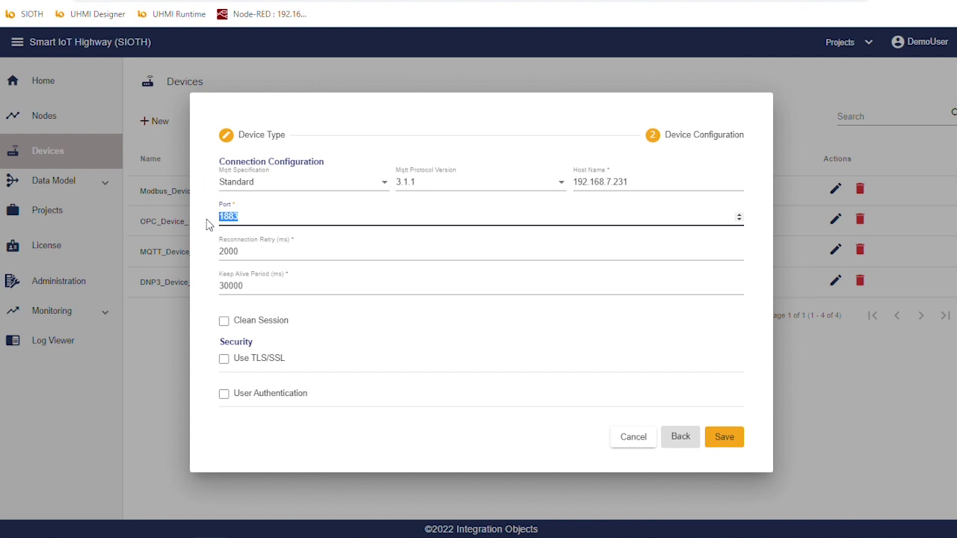
pyautogui.click(634, 437)
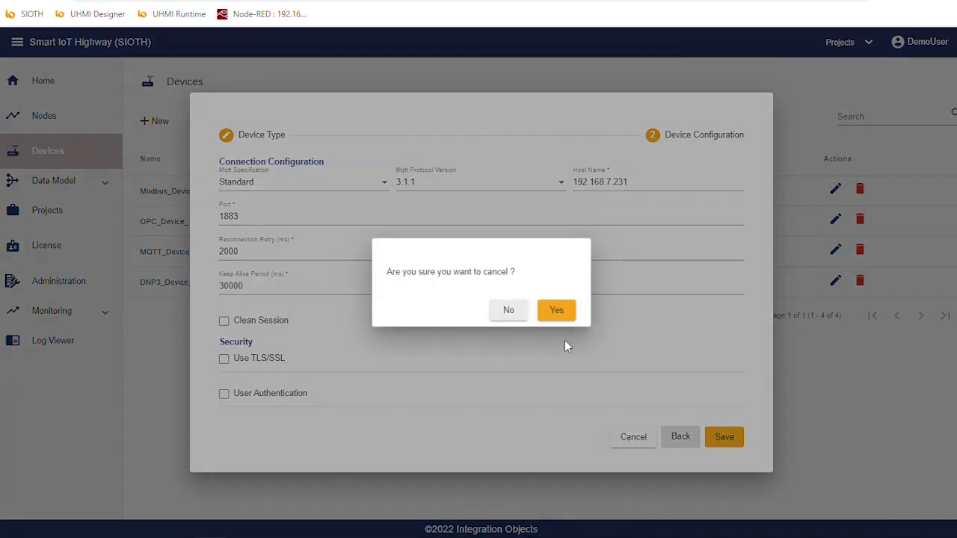
pyautogui.click(560, 320)
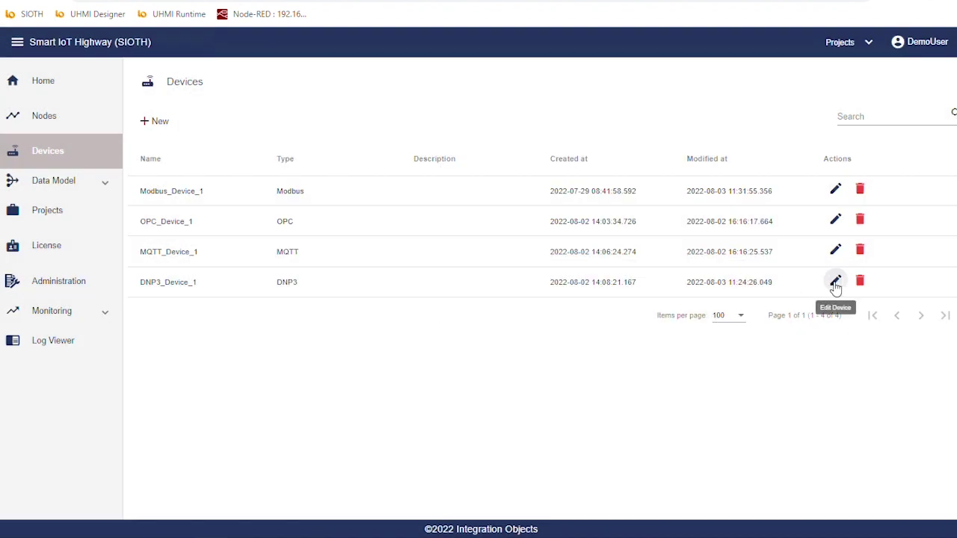
pyautogui.click(834, 284)
pyautogui.click(726, 405)
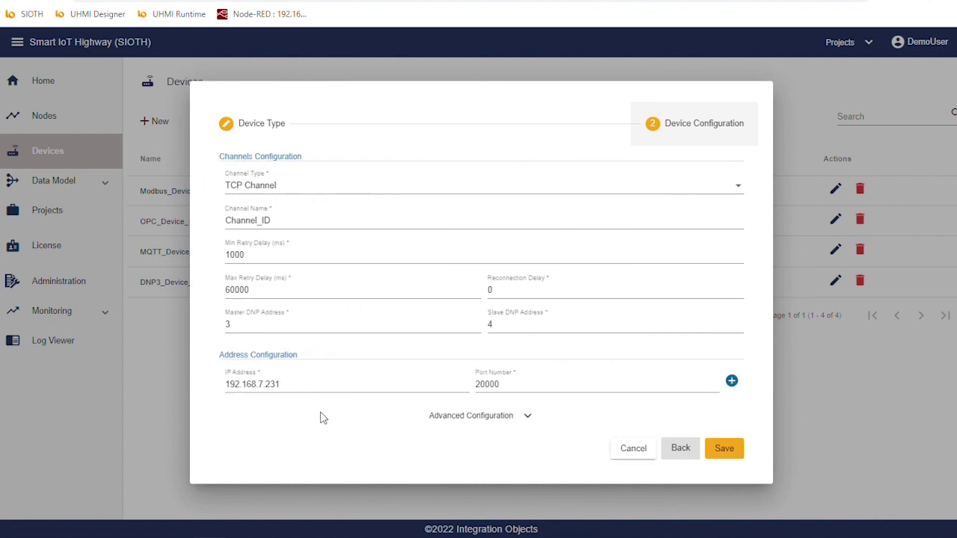
pyautogui.moveTo(289, 392); pyautogui.dragTo(220, 385)
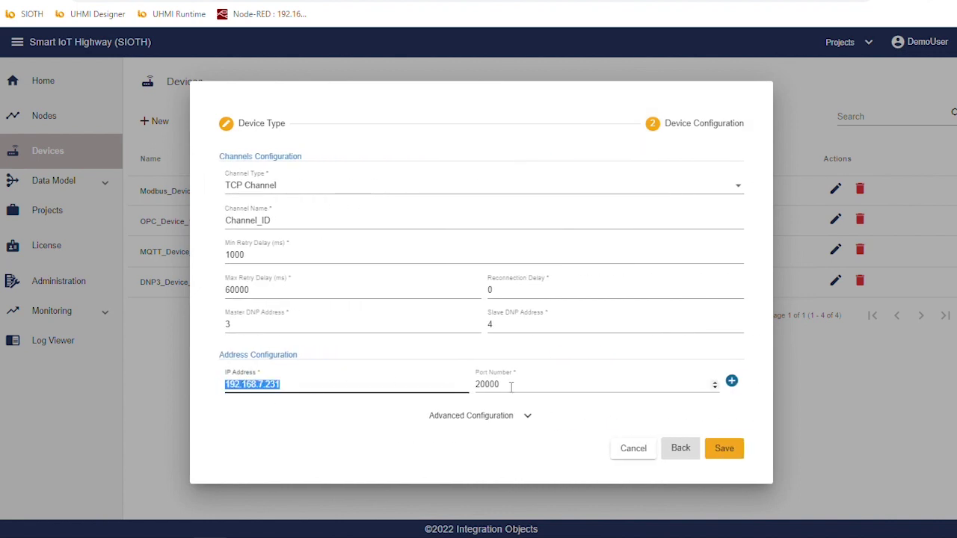
pyautogui.moveTo(715, 384); pyautogui.dragTo(468, 389)
pyautogui.click(634, 449)
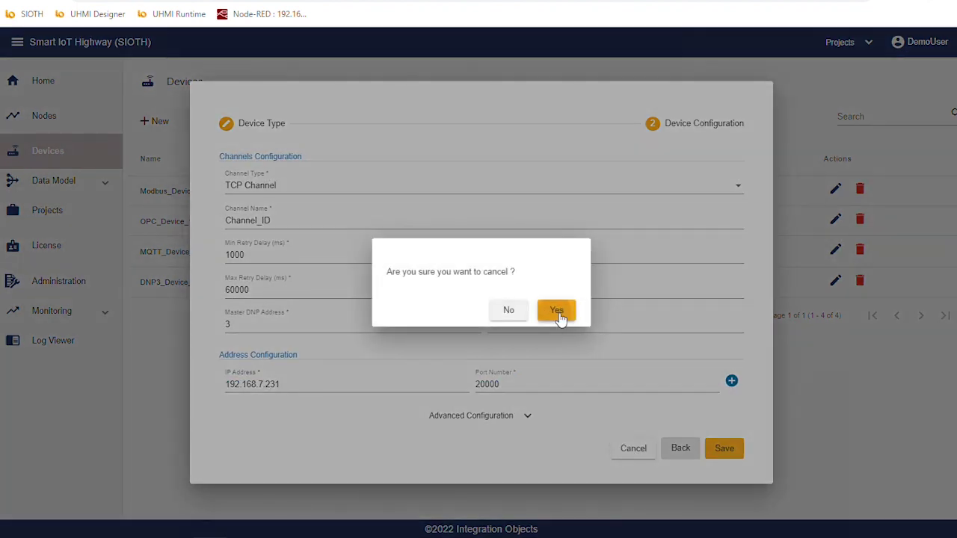
pyautogui.click(556, 310)
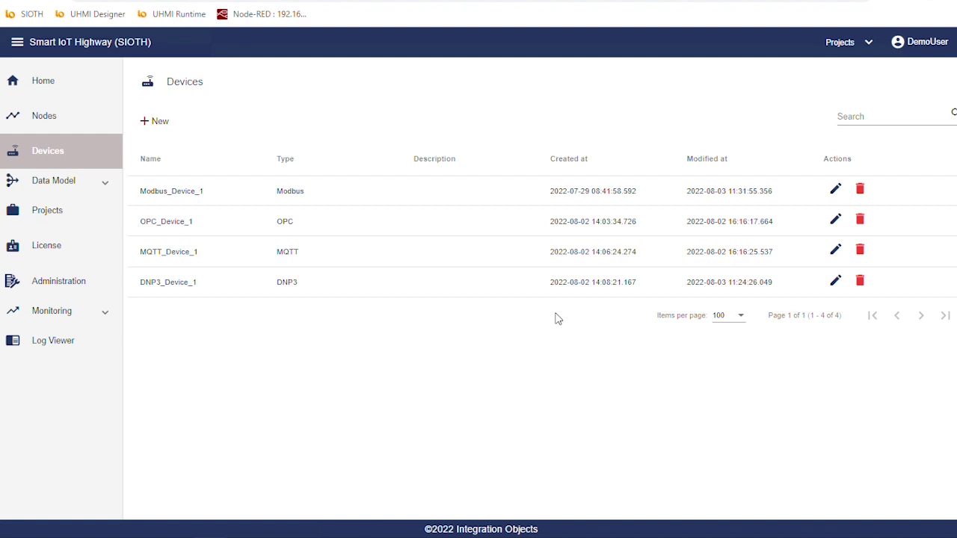
# - Create a new project named DemoProject
pyautogui.click(88, 208)
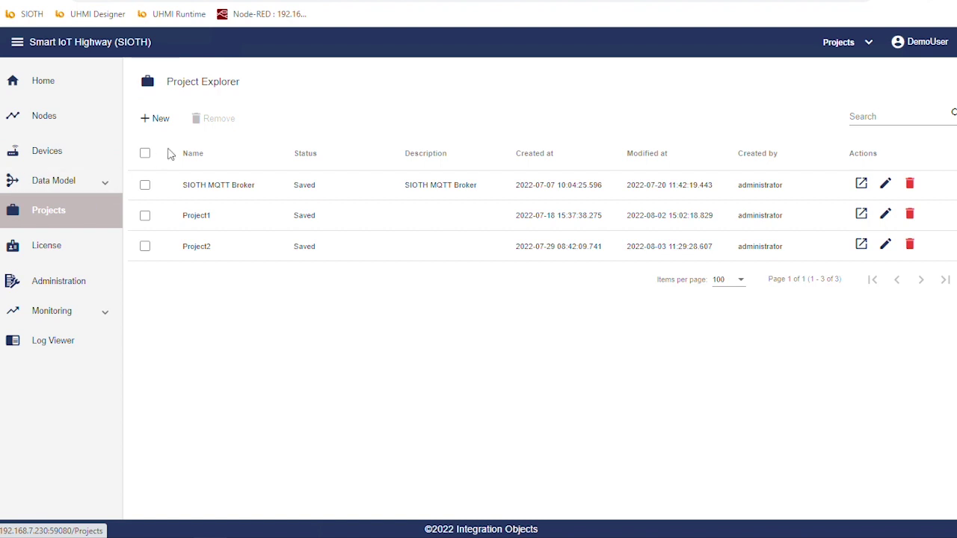
pyautogui.click(159, 119)
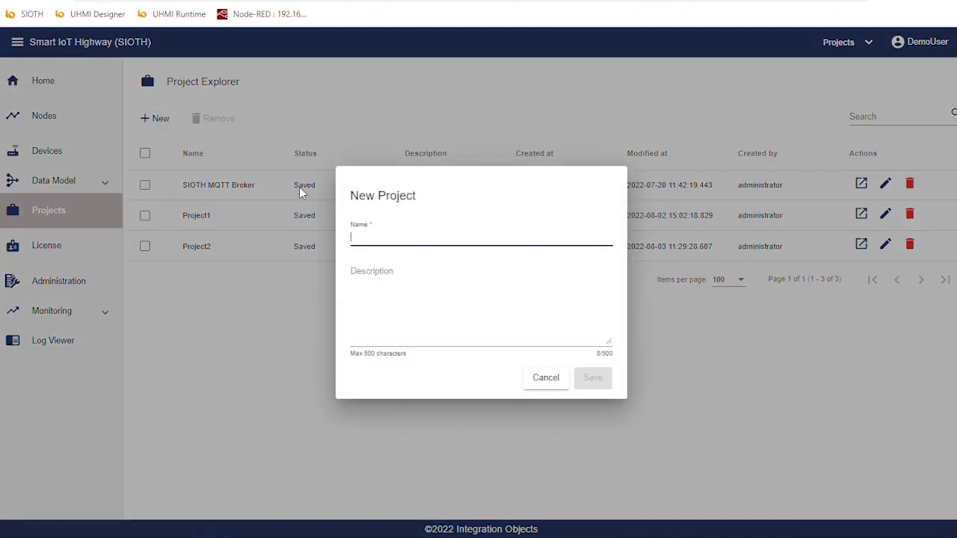
pyautogui.write('DemoProject')
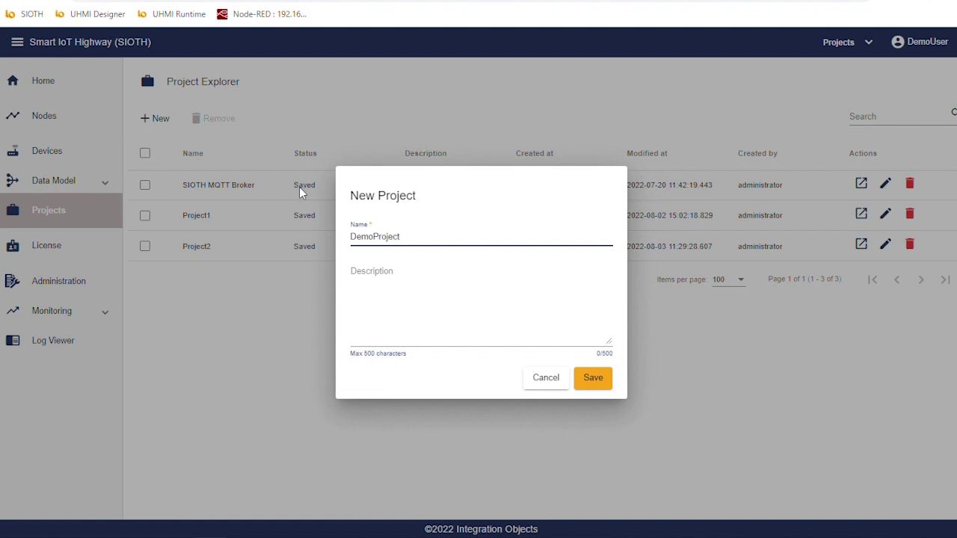
pyautogui.press('Return')
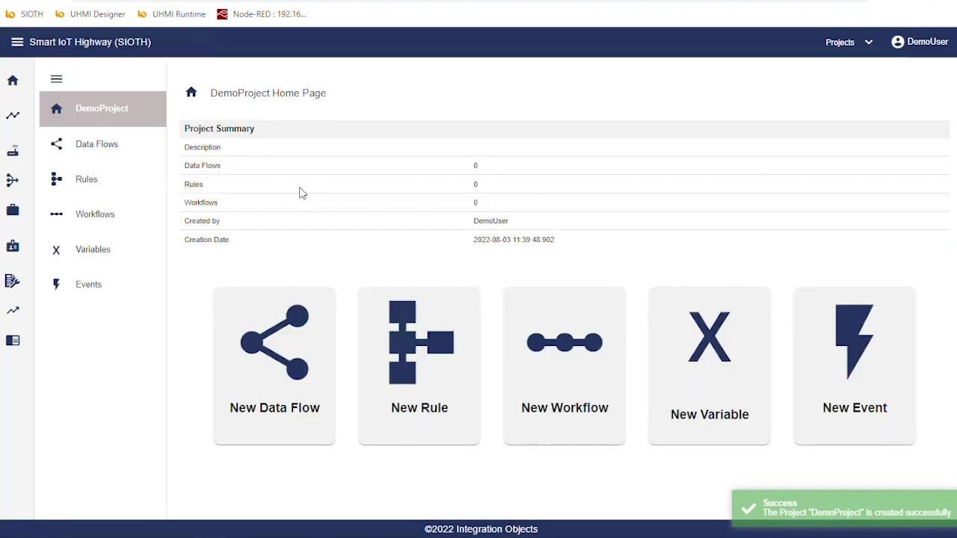
# - Create and save a new empty data flow, Dataflow_1, in DemoProject
pyautogui.click(91, 147)
pyautogui.click(202, 124)
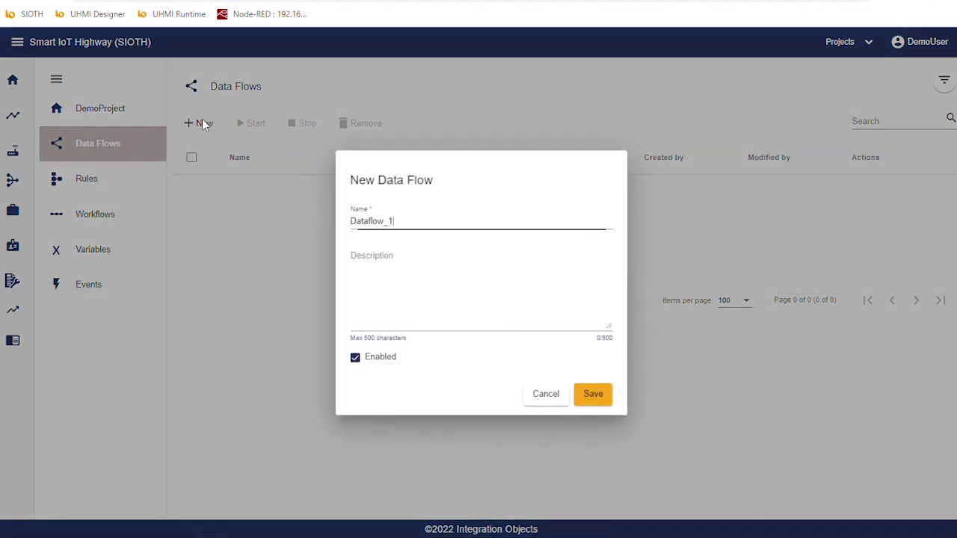
pyautogui.click(603, 402)
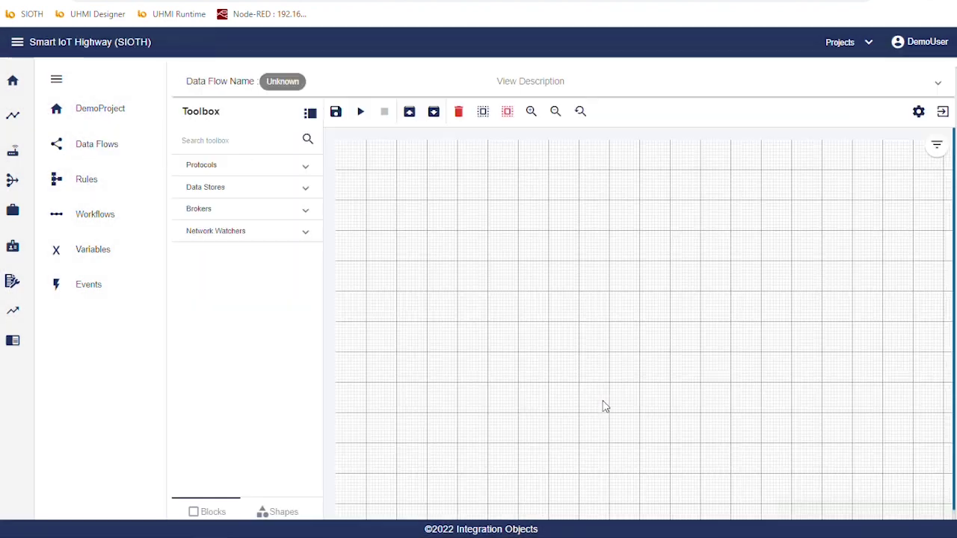
pyautogui.click(256, 172)
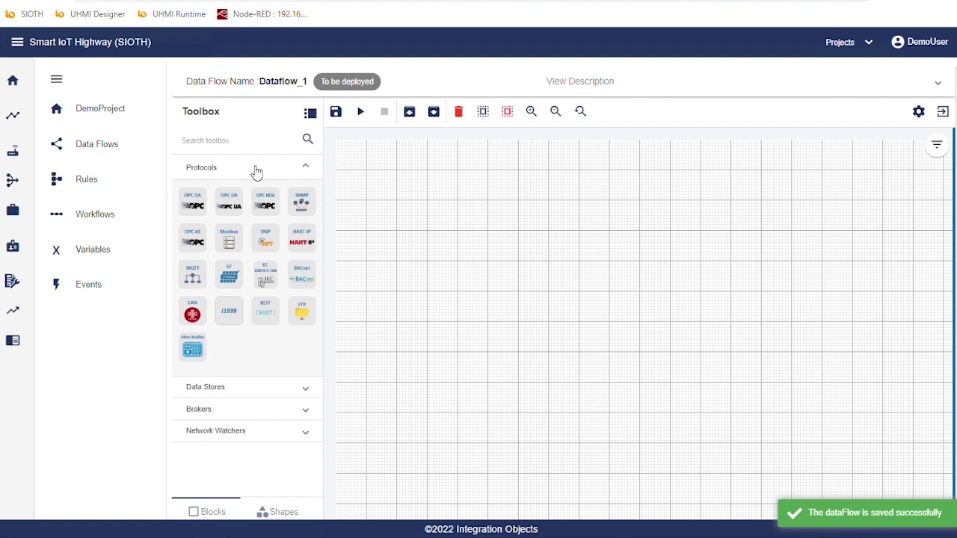
# - Add an OPC DA block running on SIOTHOTNode with OPC_Device_1 as its device
pyautogui.click(193, 202)
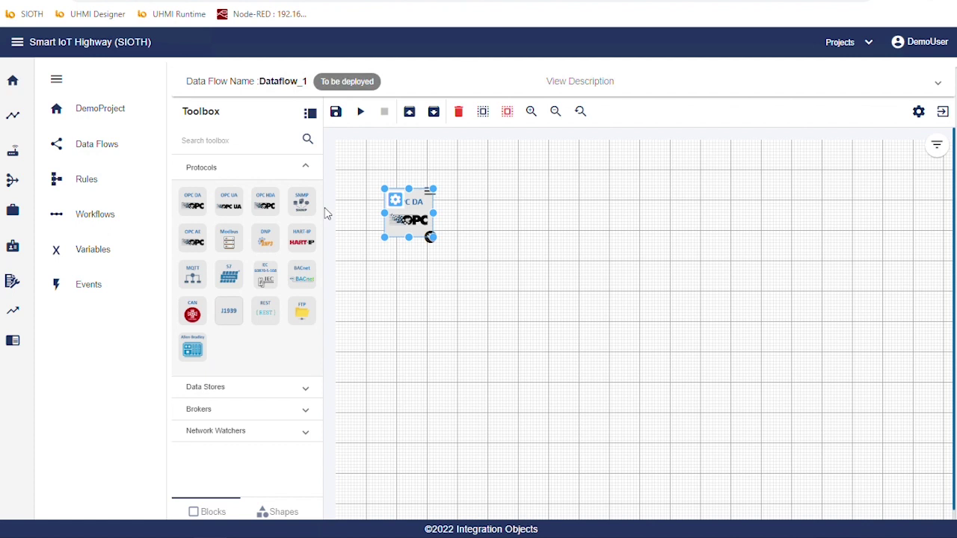
pyautogui.click(396, 201)
pyautogui.click(331, 257)
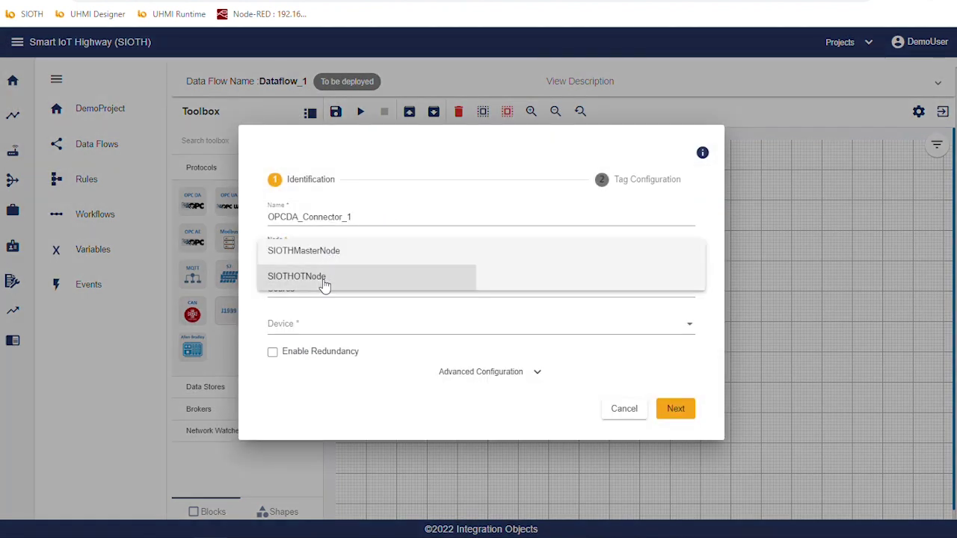
pyautogui.click(323, 283)
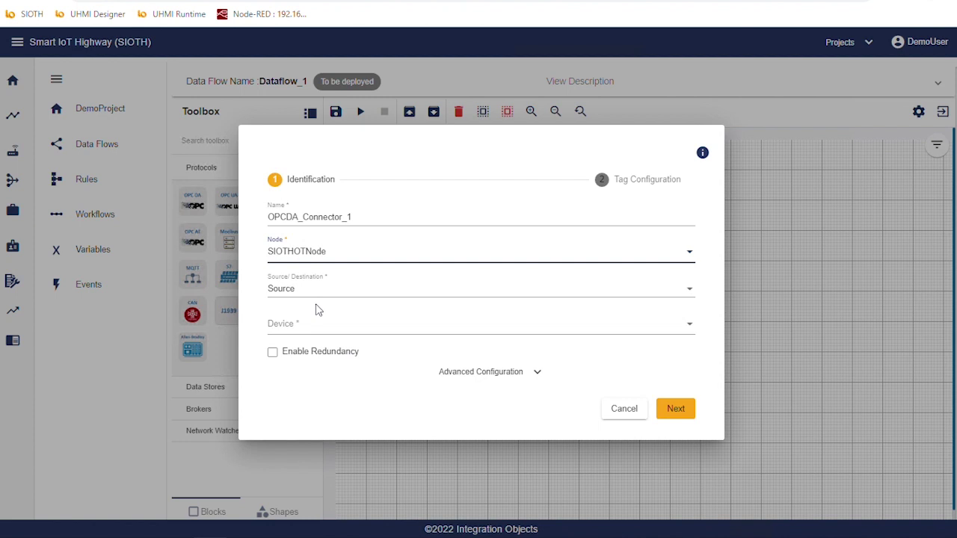
pyautogui.click(316, 324)
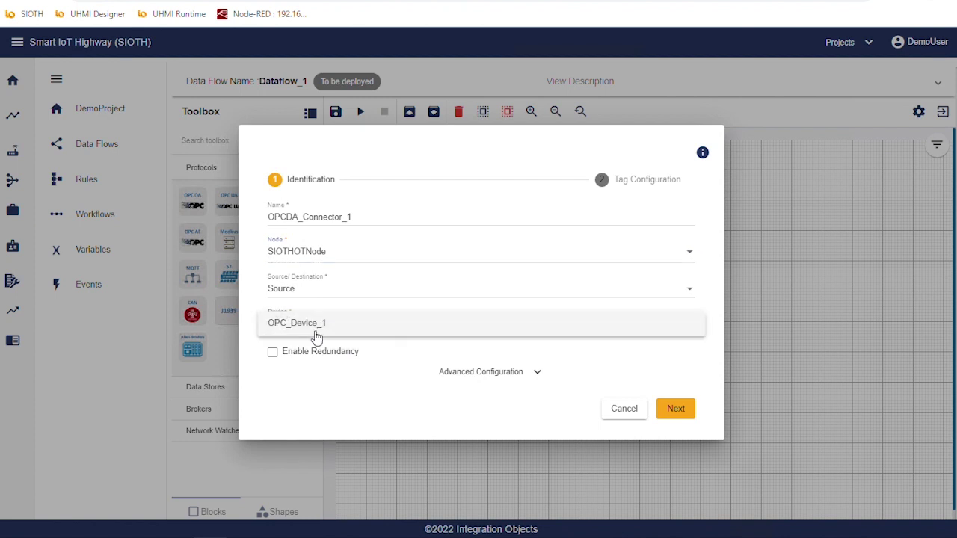
pyautogui.click(317, 335)
pyautogui.click(675, 409)
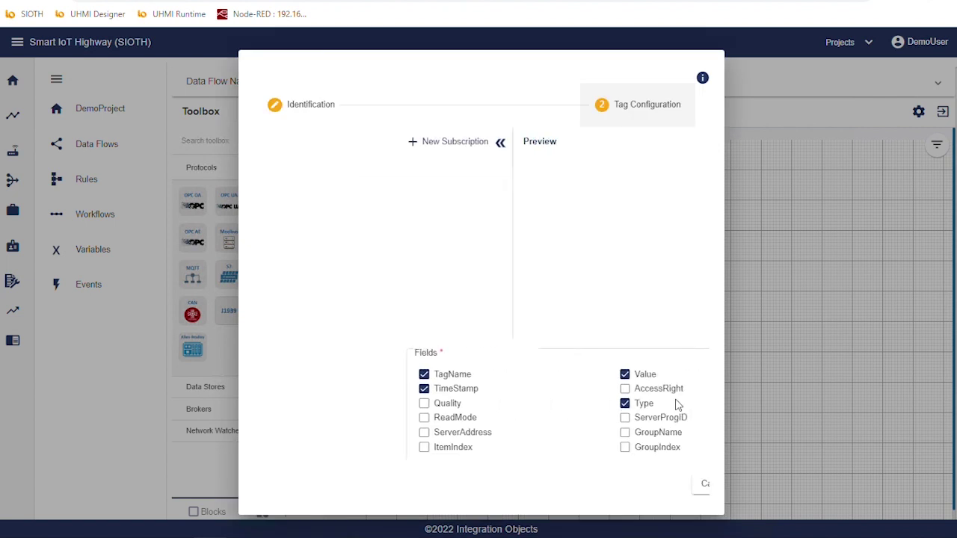
# - Create Subscription1 importing tags from OPCConnectorTemplate1000.csv (1002 tags)
pyautogui.click(279, 141)
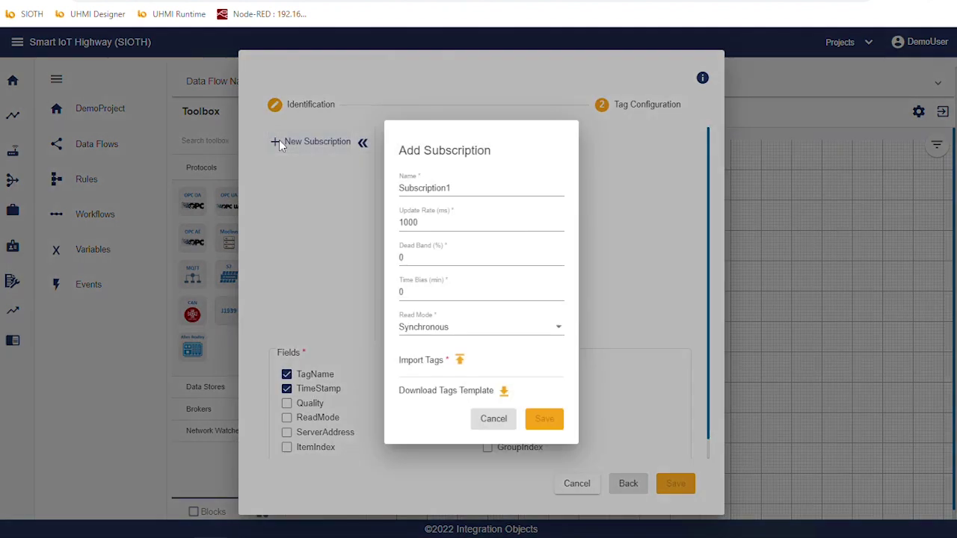
pyautogui.click(459, 360)
pyautogui.doubleClick(164, 136)
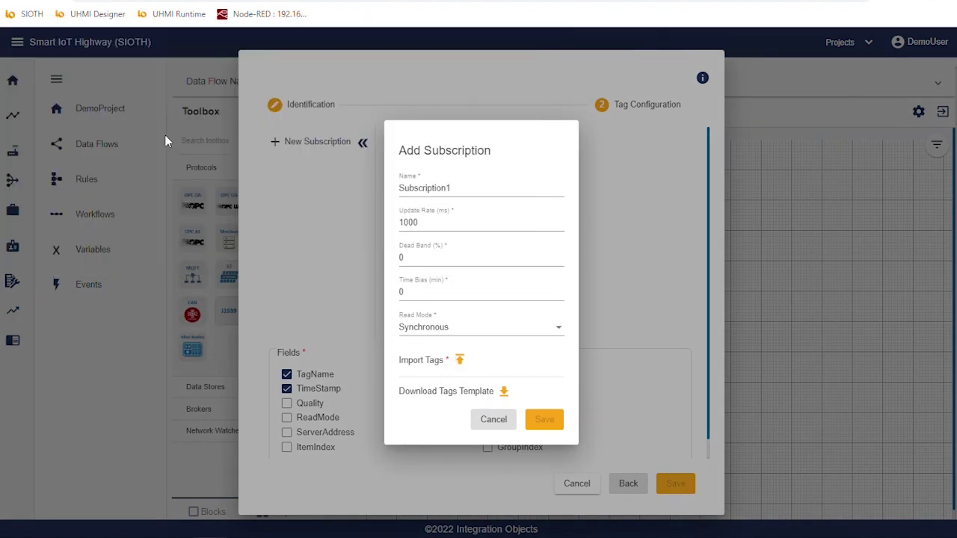
pyautogui.click(544, 423)
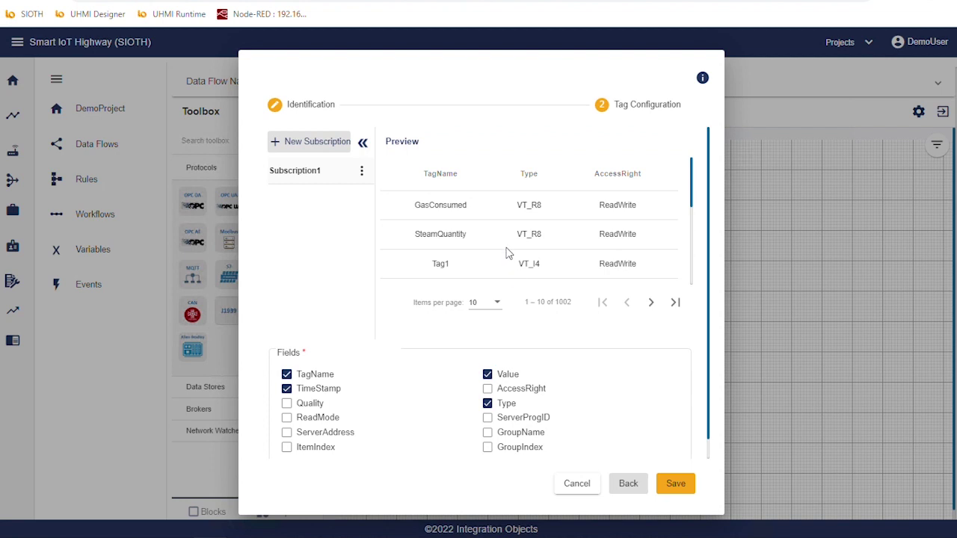
pyautogui.scroll(-3, 509, 223)
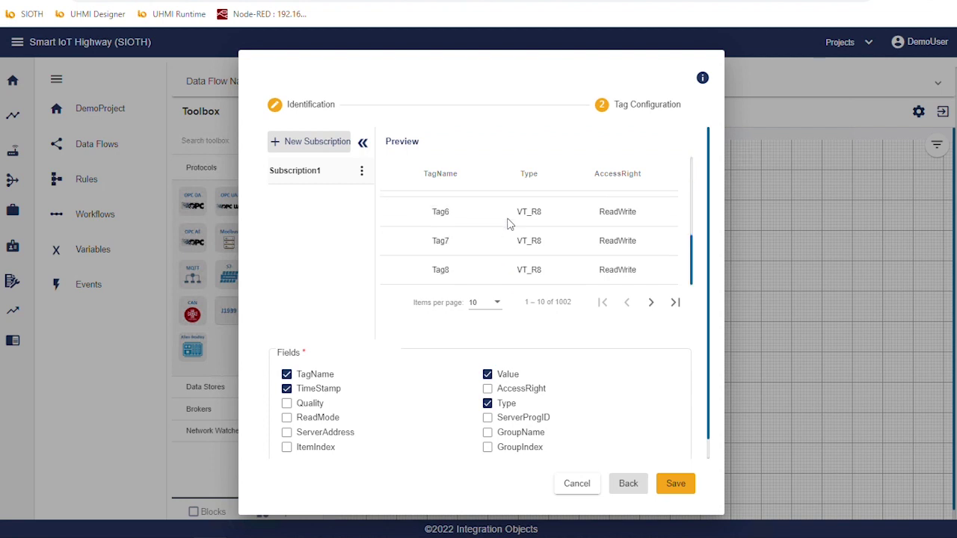
# - Save the OPC DA configuration and add a Modbus block below it on SIOTHOTNode
pyautogui.click(675, 483)
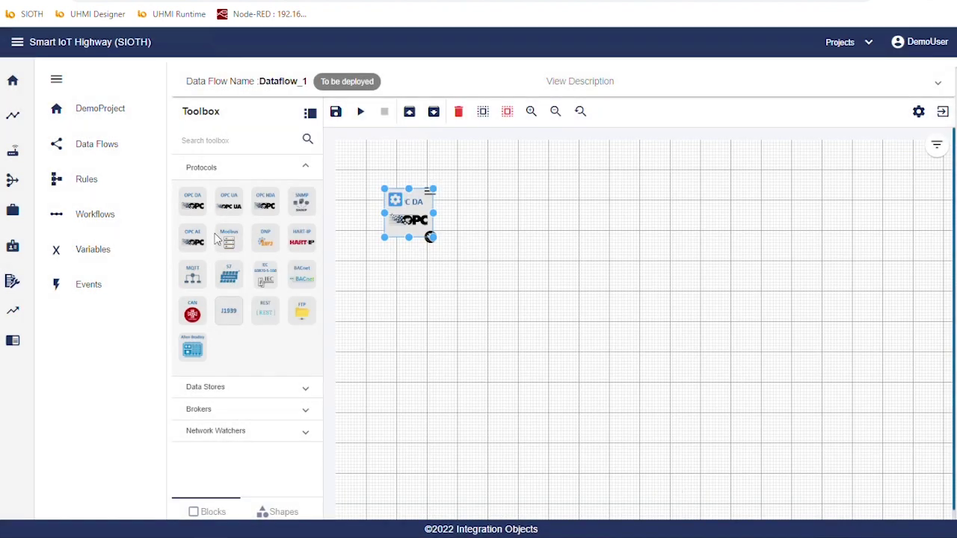
pyautogui.moveTo(228, 241); pyautogui.dragTo(402, 291)
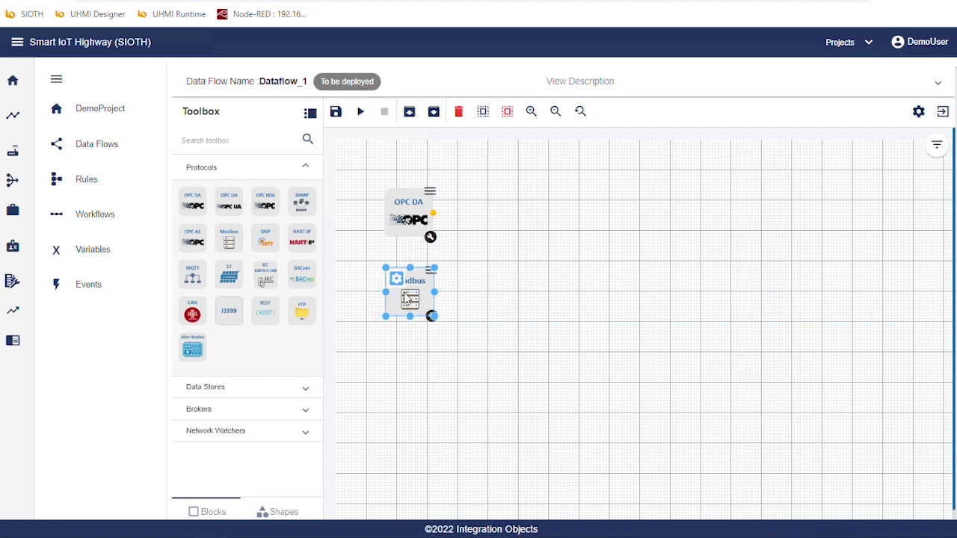
pyautogui.doubleClick(403, 286)
pyautogui.click(358, 280)
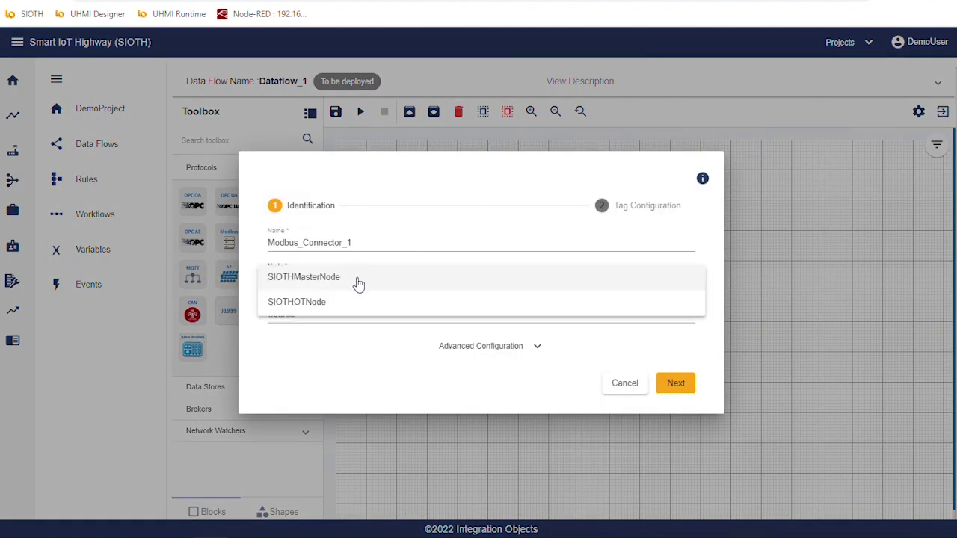
pyautogui.click(345, 309)
pyautogui.click(675, 383)
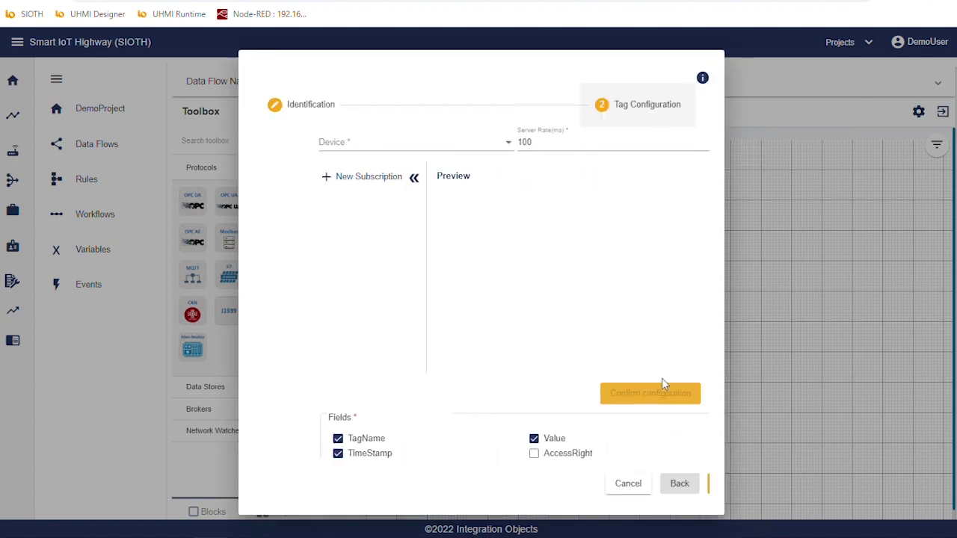
# - Use Modbus_Device_1 and import MODBUSConnectorTemplate1000 into Subscription1, confirming the tag configuration
pyautogui.click(393, 144)
pyautogui.click(357, 145)
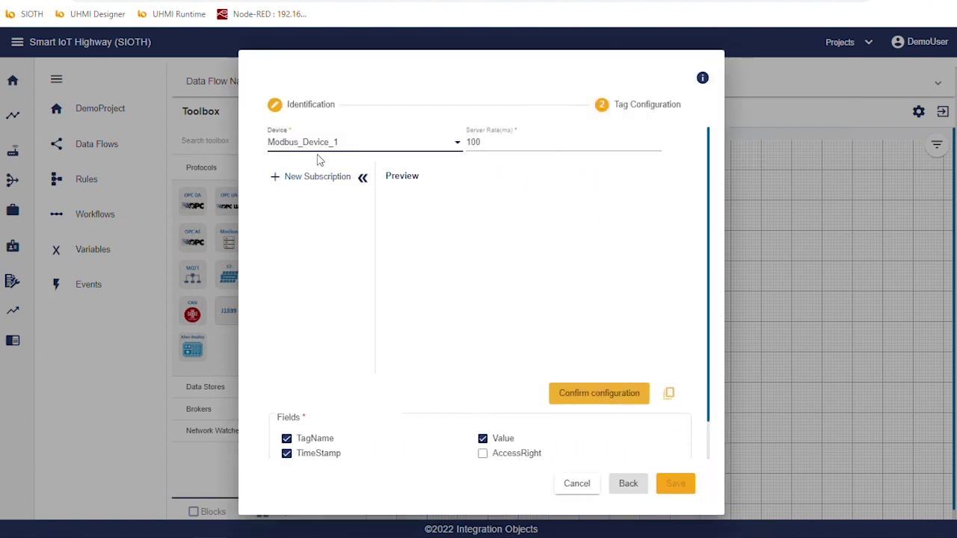
pyautogui.click(288, 179)
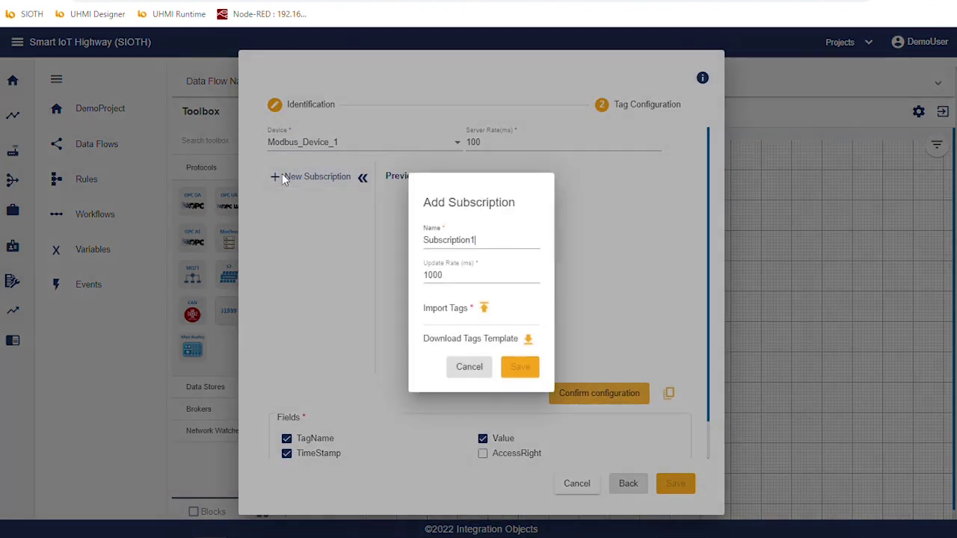
pyautogui.click(484, 308)
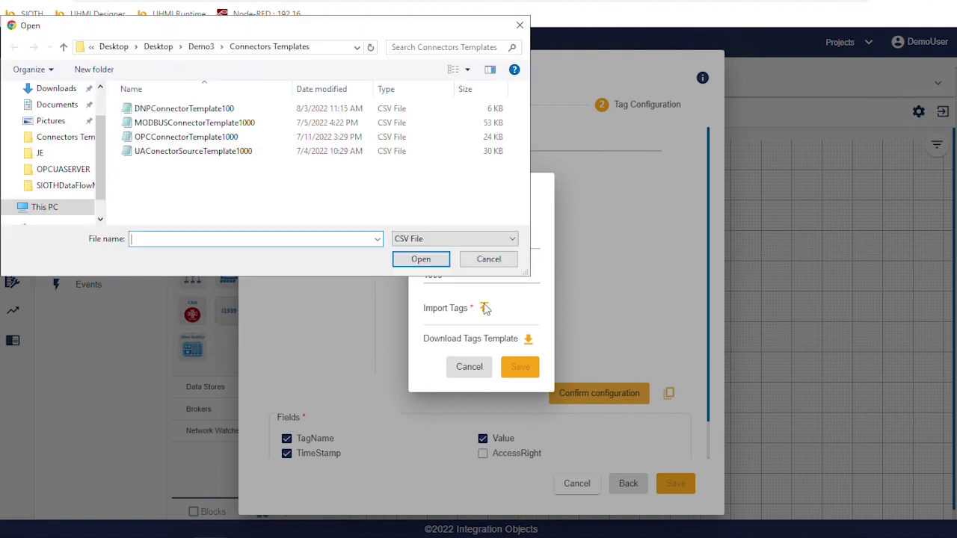
pyautogui.doubleClick(201, 122)
pyautogui.click(542, 372)
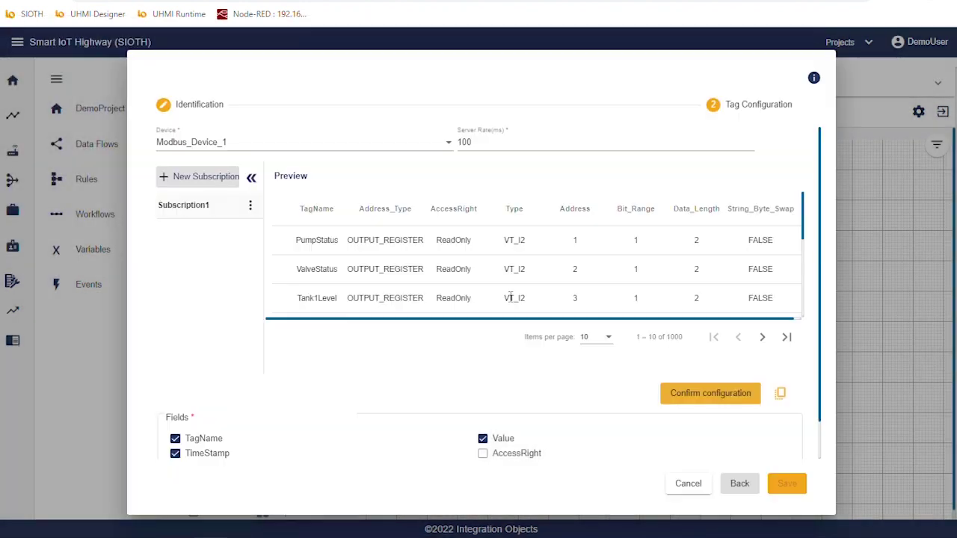
pyautogui.scroll(-3, 492, 279)
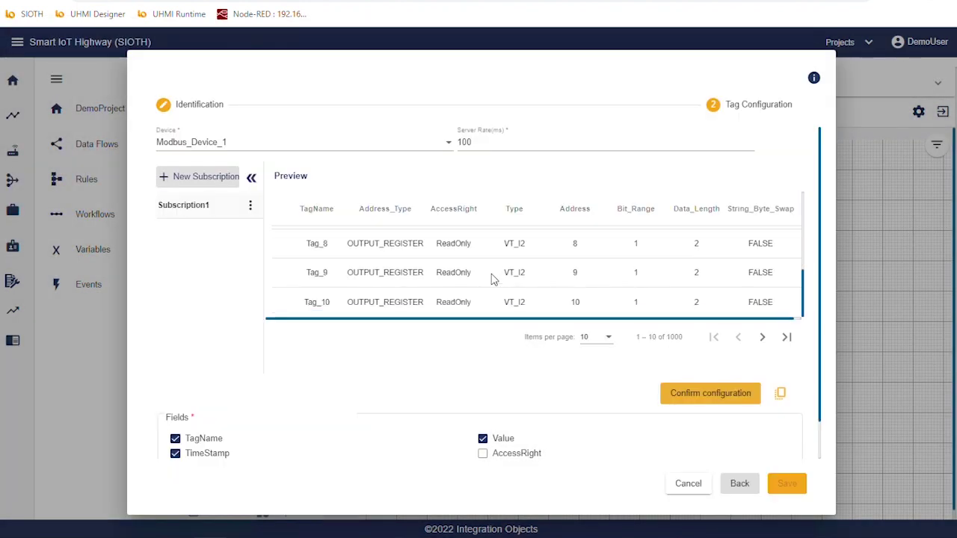
pyautogui.click(711, 400)
# - Save the Modbus configuration and add a DNP block below it running on SIOTHOTNode
pyautogui.click(787, 483)
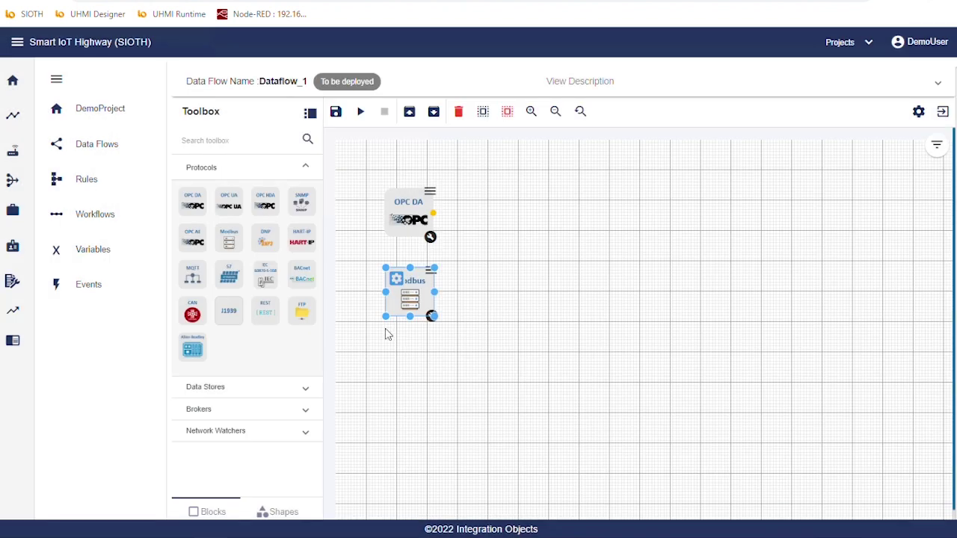
pyautogui.moveTo(266, 239); pyautogui.dragTo(405, 373)
pyautogui.moveTo(411, 291); pyautogui.dragTo(409, 278)
pyautogui.moveTo(411, 377); pyautogui.dragTo(409, 353)
pyautogui.doubleClick(409, 352)
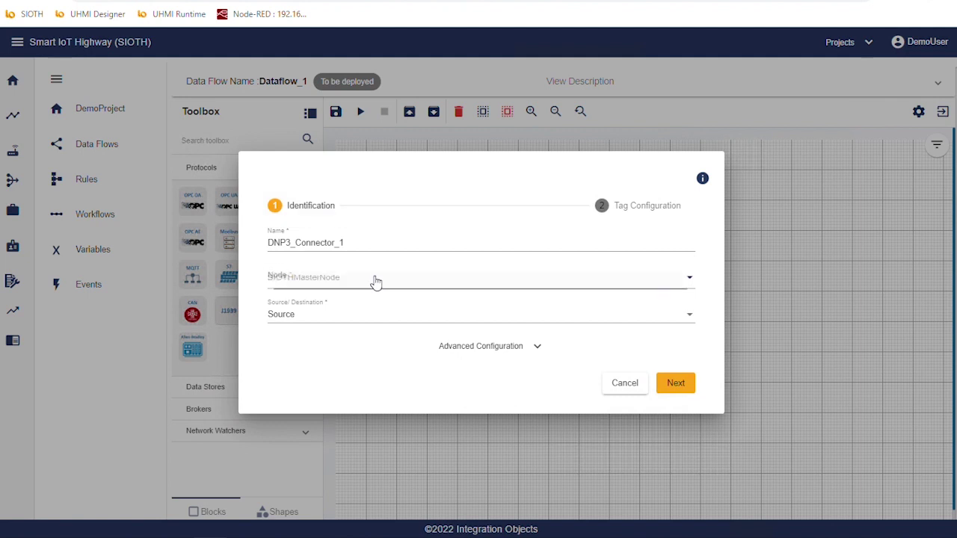
pyautogui.click(374, 278)
pyautogui.click(332, 306)
pyautogui.click(673, 382)
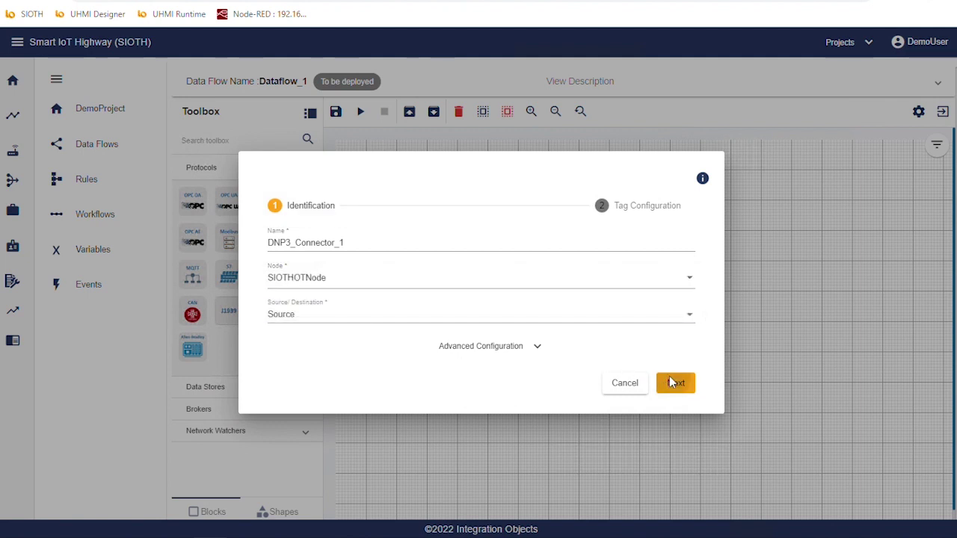
# - Add a DNP subscription on DNP3_Device_1 importing the DNPConnectorTemplate100 tag file
pyautogui.click(280, 152)
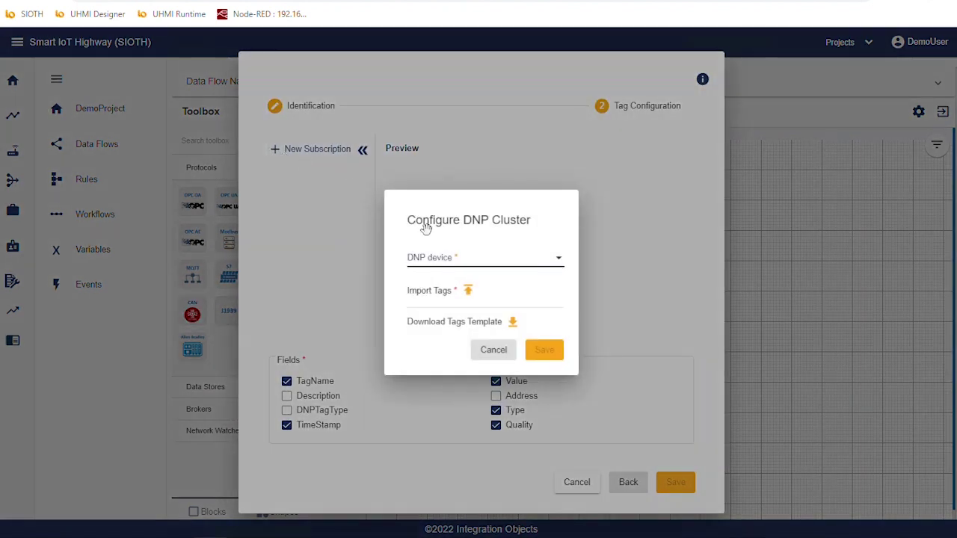
pyautogui.click(455, 259)
pyautogui.click(453, 258)
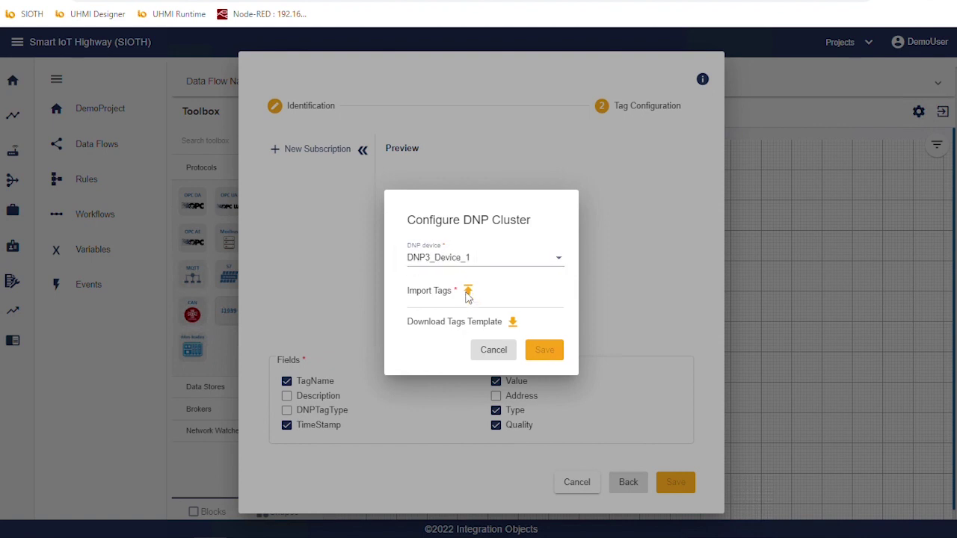
pyautogui.click(469, 294)
pyautogui.doubleClick(180, 109)
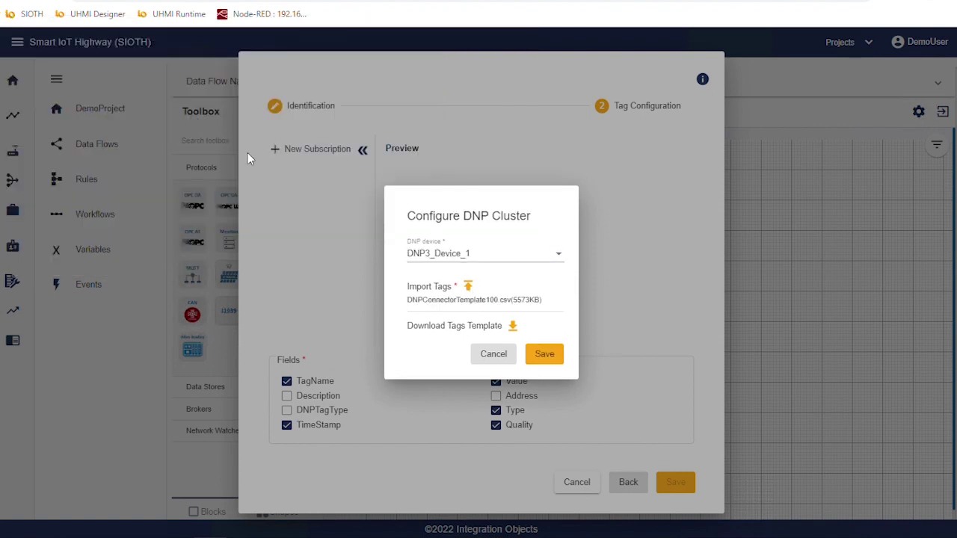
pyautogui.click(562, 354)
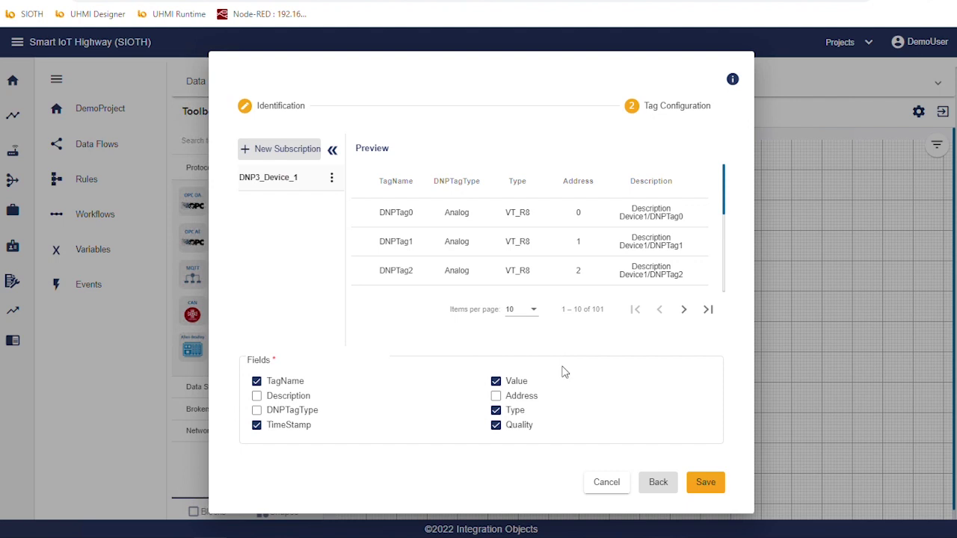
# - Exclude Quality, keeping TagName, TimeStamp, Value and Type, and save the DNP3 subscription
pyautogui.click(513, 425)
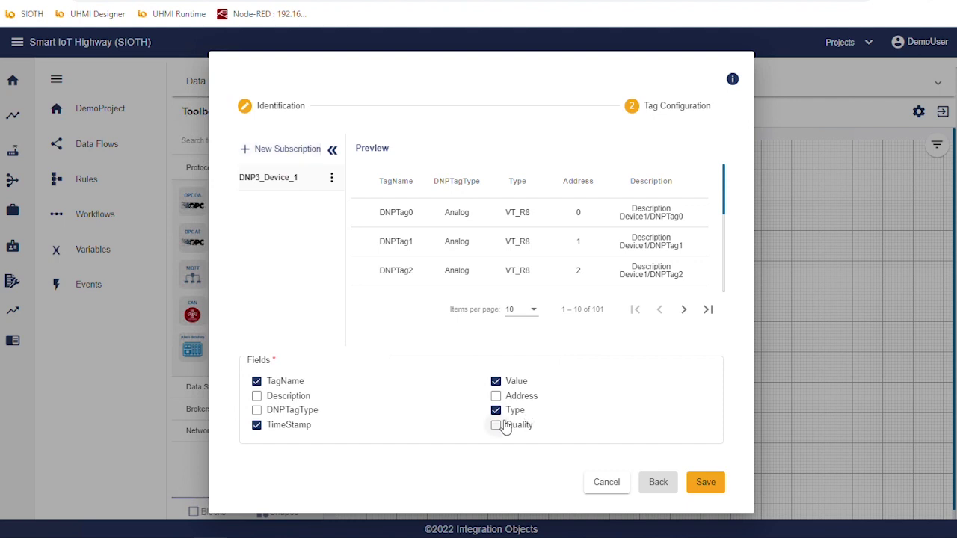
pyautogui.click(498, 412)
pyautogui.click(701, 485)
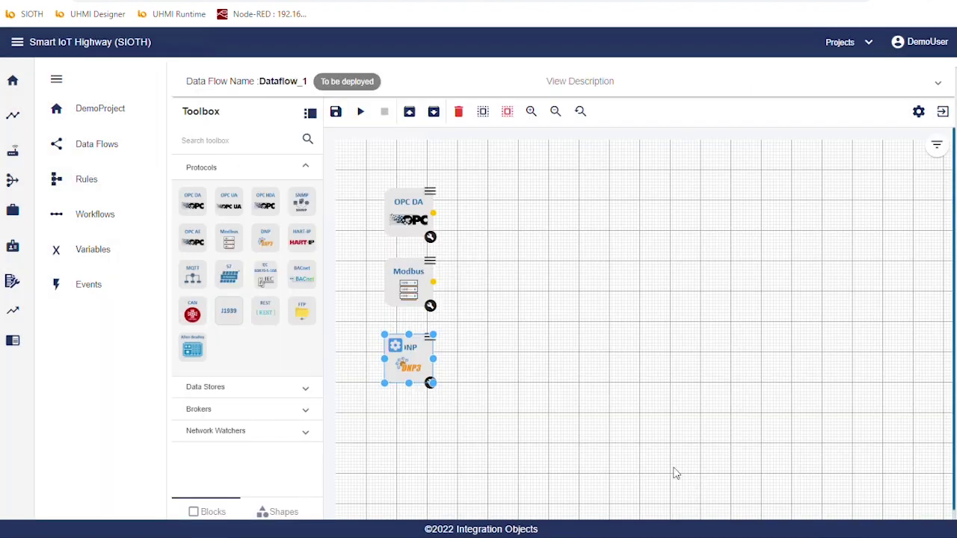
# - Add an OPC UA Server block right of the sources and connect the OPC DA, Modbus and DNP outputs to it
pyautogui.click(237, 411)
pyautogui.doubleClick(196, 442)
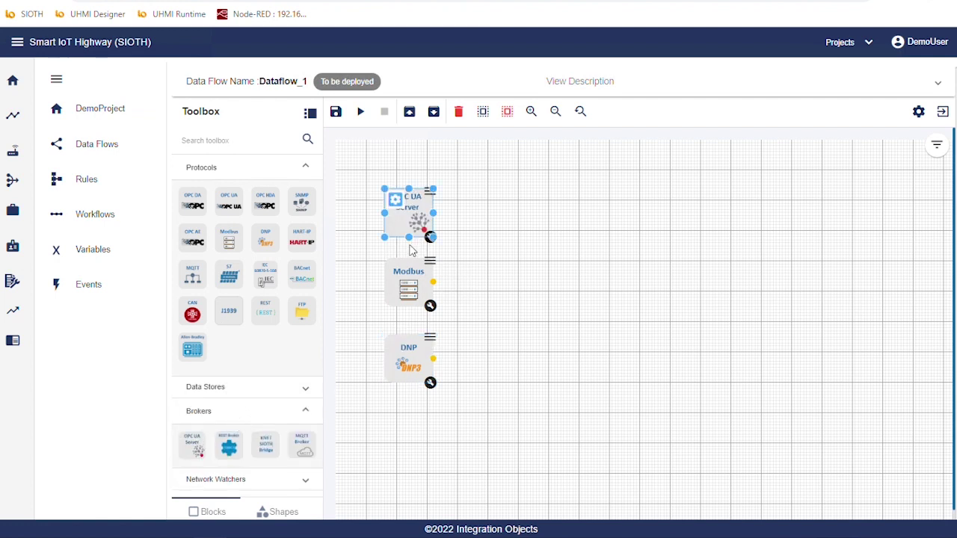
pyautogui.moveTo(399, 208); pyautogui.dragTo(553, 278)
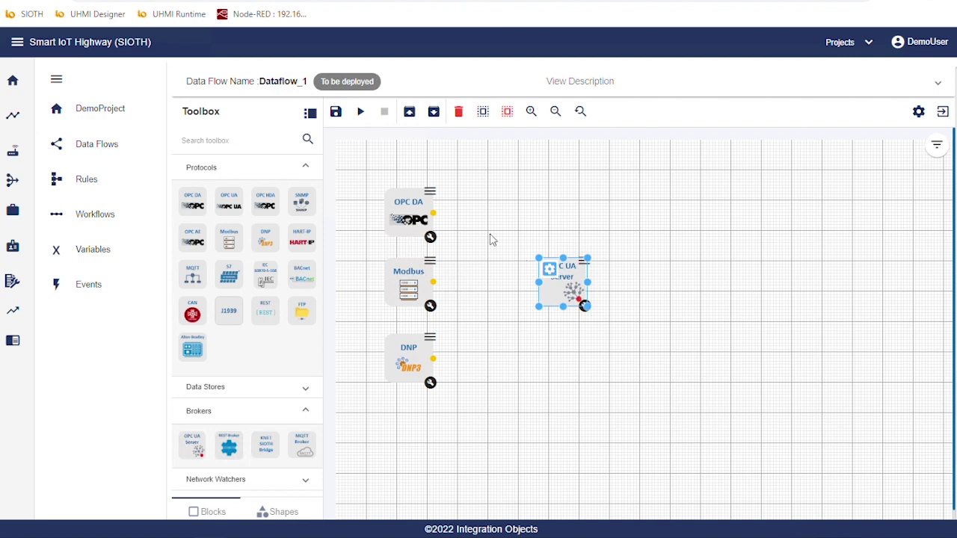
pyautogui.click(434, 214)
pyautogui.click(435, 283)
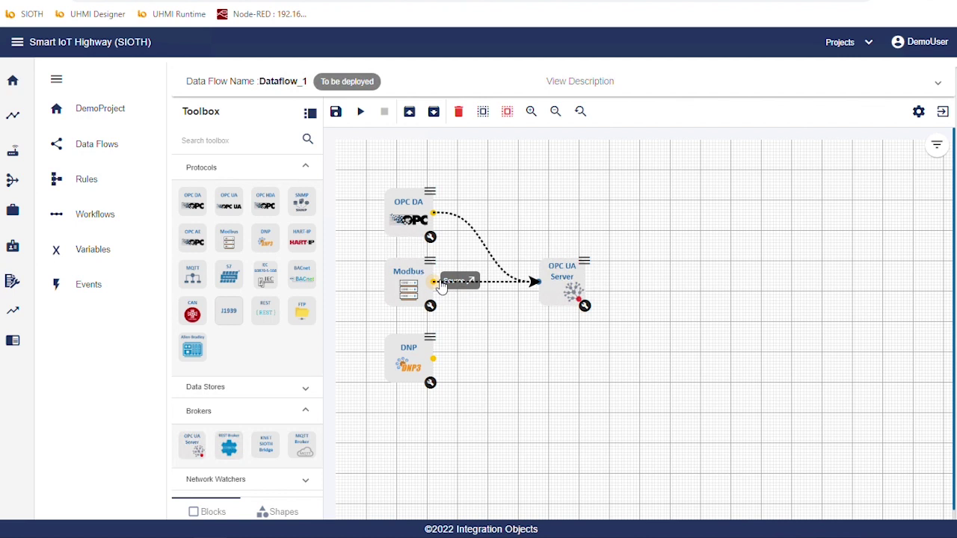
pyautogui.click(433, 359)
pyautogui.doubleClick(550, 280)
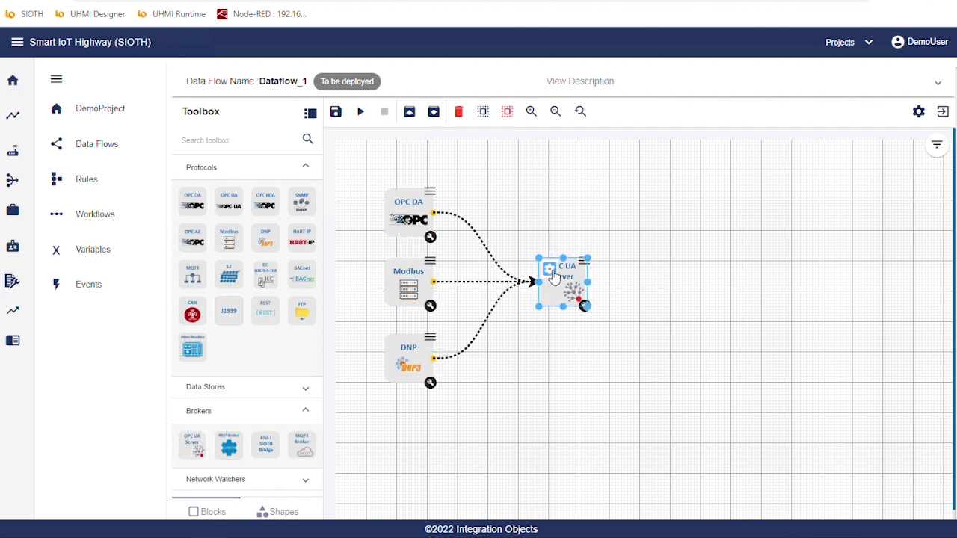
# - Host the OPC UA Server on SIOTHMasterNode and inspect each connector's tags
pyautogui.click(562, 136)
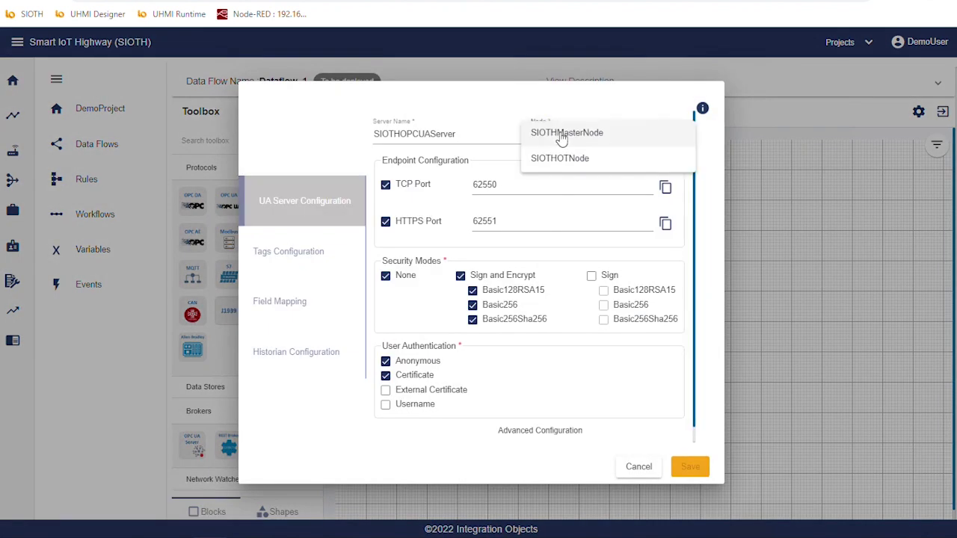
pyautogui.click(562, 137)
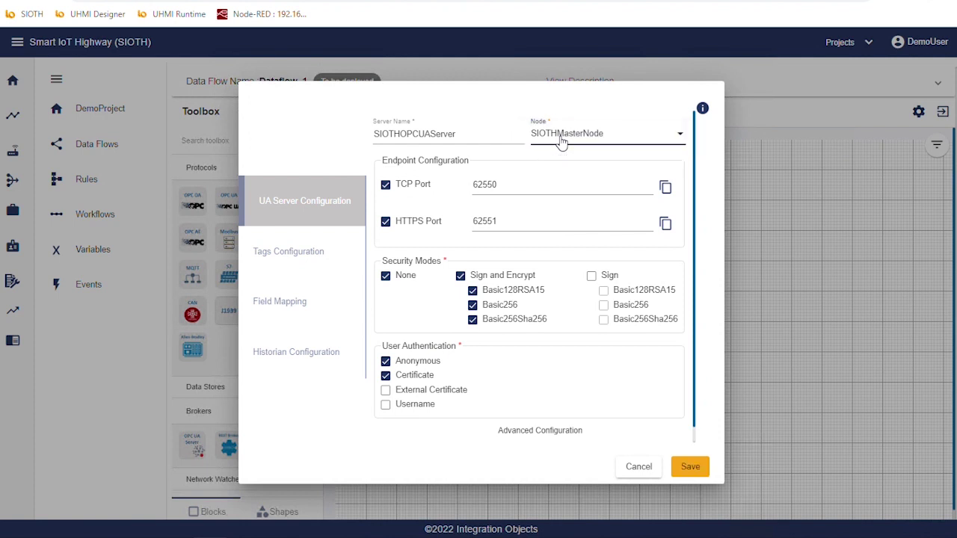
pyautogui.click(322, 261)
pyautogui.click(390, 238)
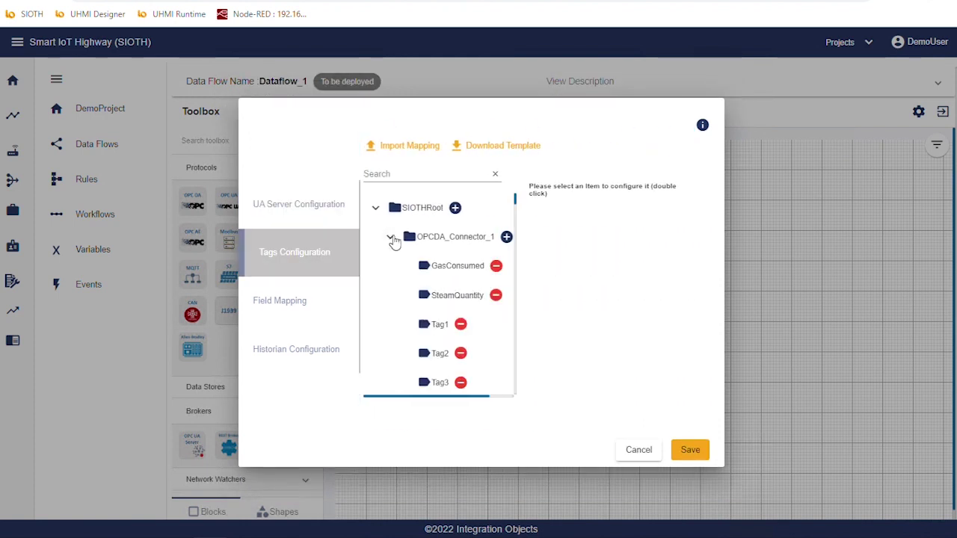
pyautogui.click(390, 238)
pyautogui.click(392, 268)
pyautogui.click(392, 268)
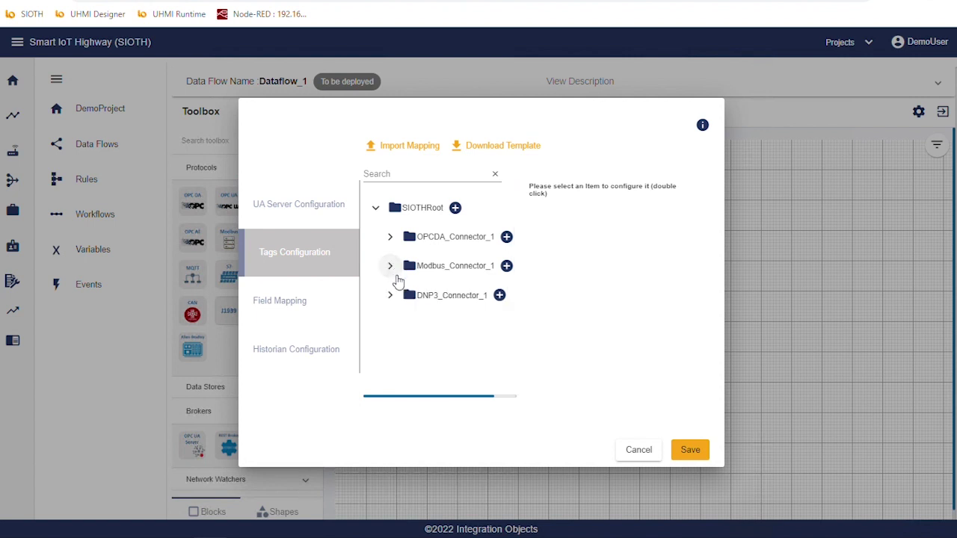
pyautogui.click(390, 296)
pyautogui.click(390, 295)
pyautogui.click(391, 237)
# - Enable Historical Data for GasConsumed and SteamQuantity, and save the server settings
pyautogui.doubleClick(449, 270)
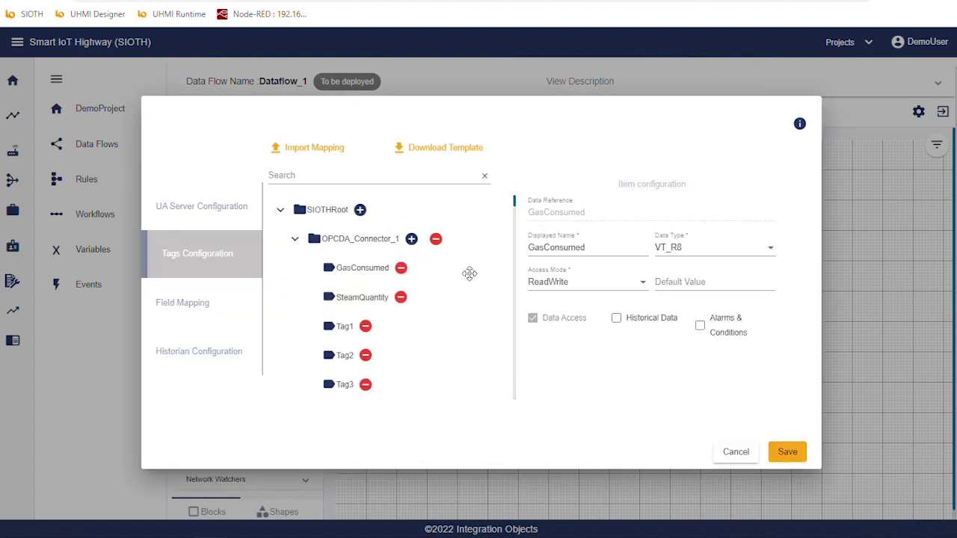
pyautogui.click(616, 319)
pyautogui.doubleClick(366, 299)
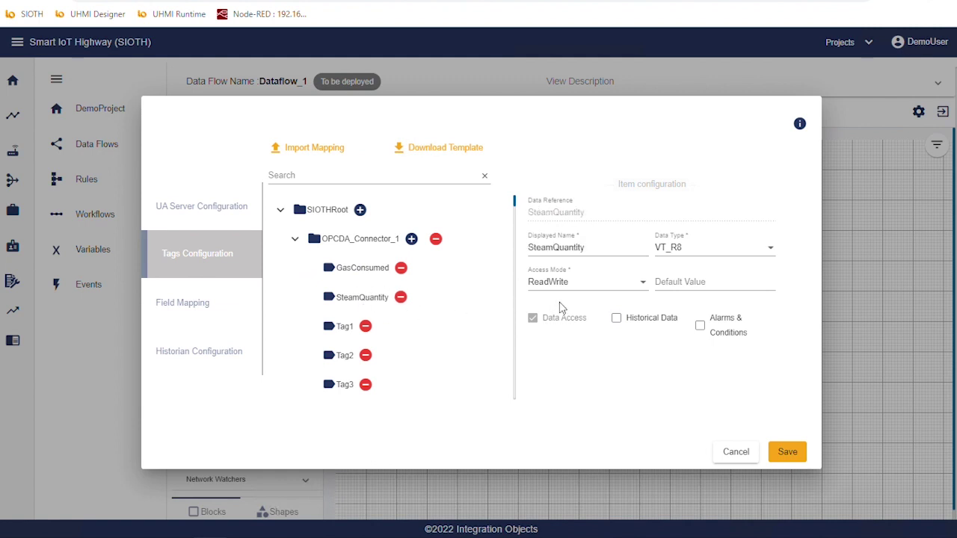
pyautogui.click(617, 320)
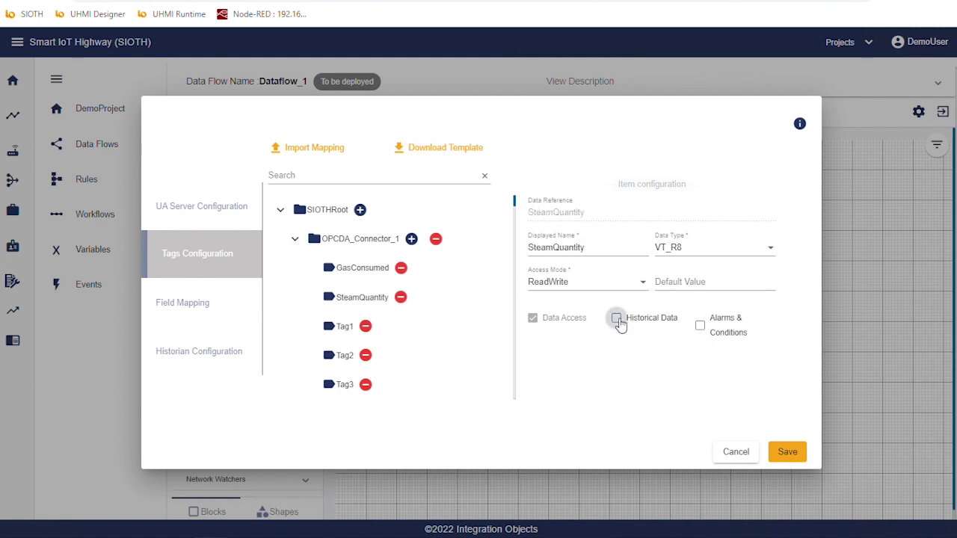
pyautogui.click(787, 451)
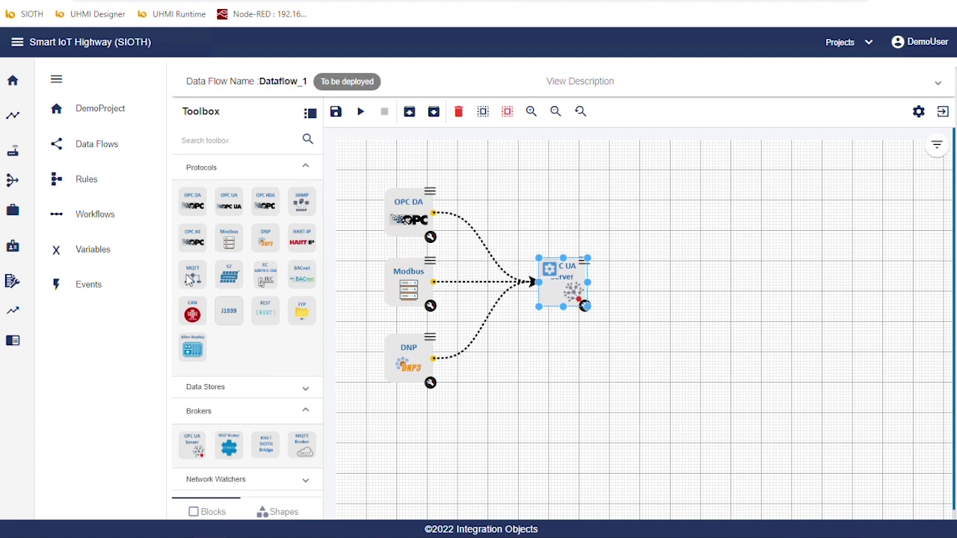
# - Add an MQTT destination block on SIOTHMasterNode using MQTT_Device_1, below the OPC UA Server
pyautogui.moveTo(192, 277); pyautogui.dragTo(549, 407)
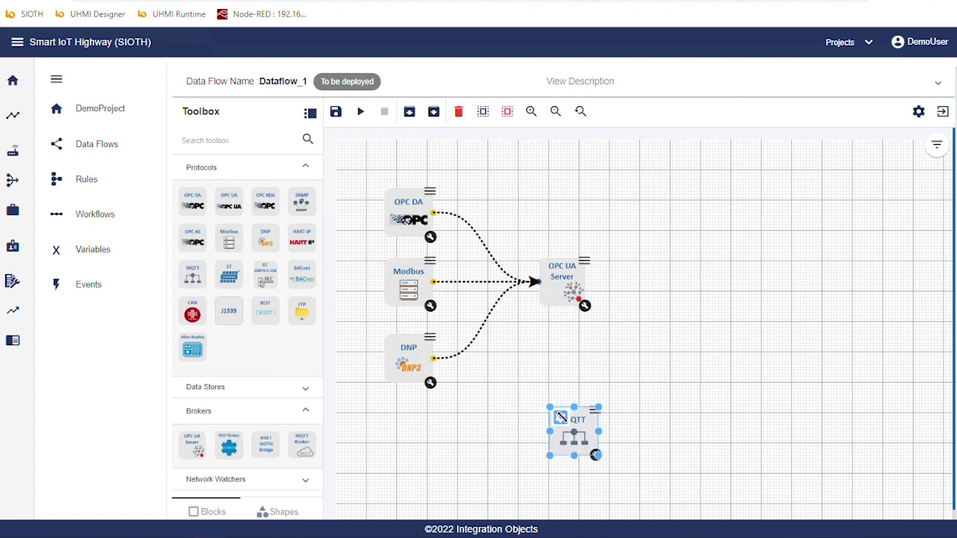
pyautogui.moveTo(575, 445); pyautogui.dragTo(553, 404)
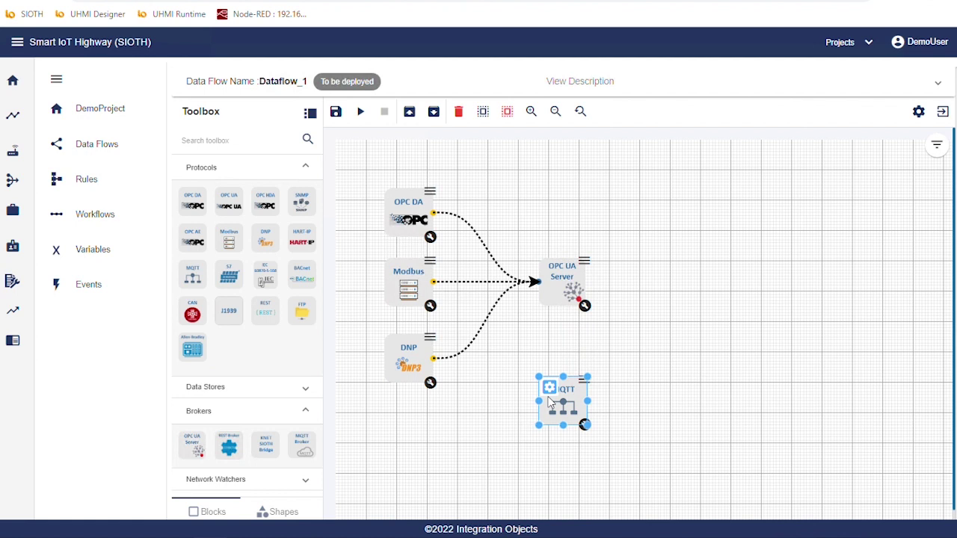
pyautogui.doubleClick(549, 404)
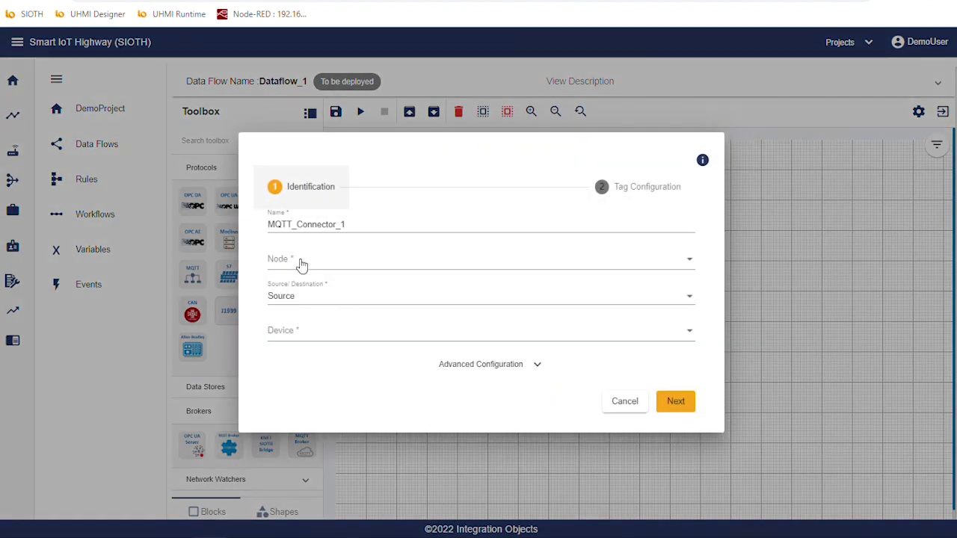
pyautogui.click(302, 262)
pyautogui.click(302, 260)
pyautogui.click(305, 301)
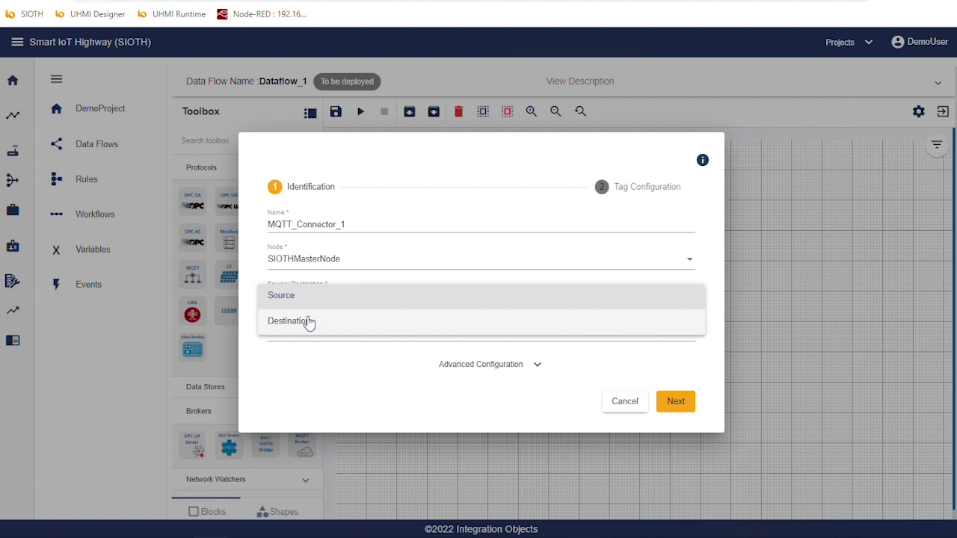
pyautogui.click(309, 323)
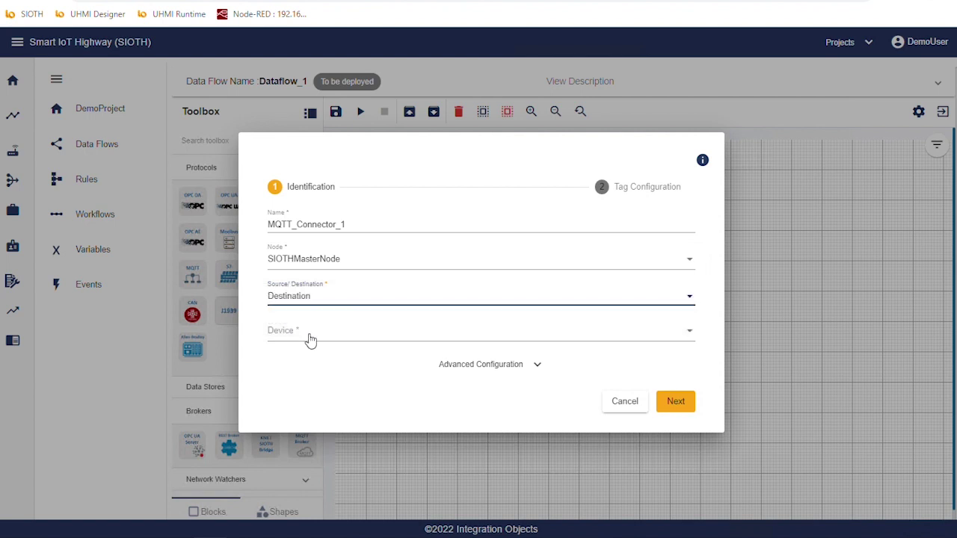
pyautogui.click(310, 338)
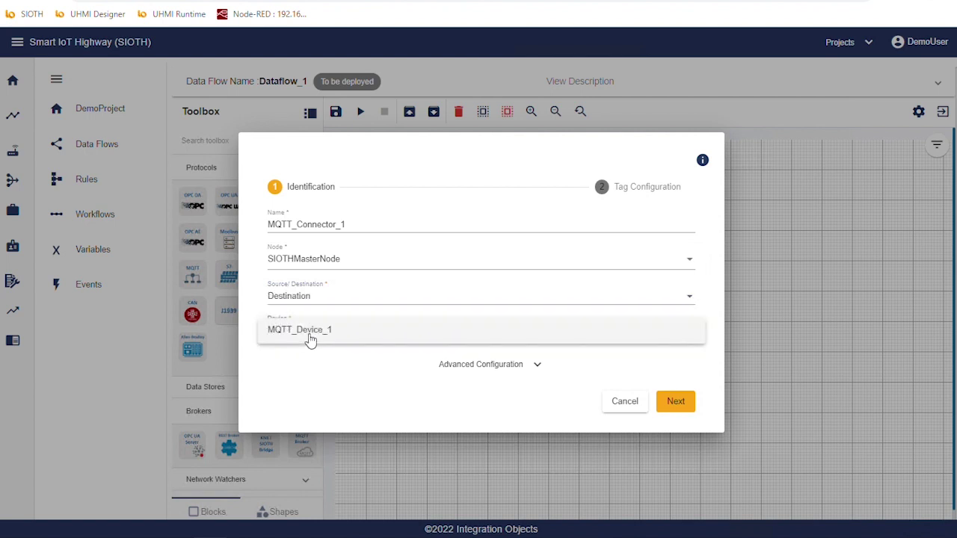
pyautogui.click(310, 336)
pyautogui.click(687, 408)
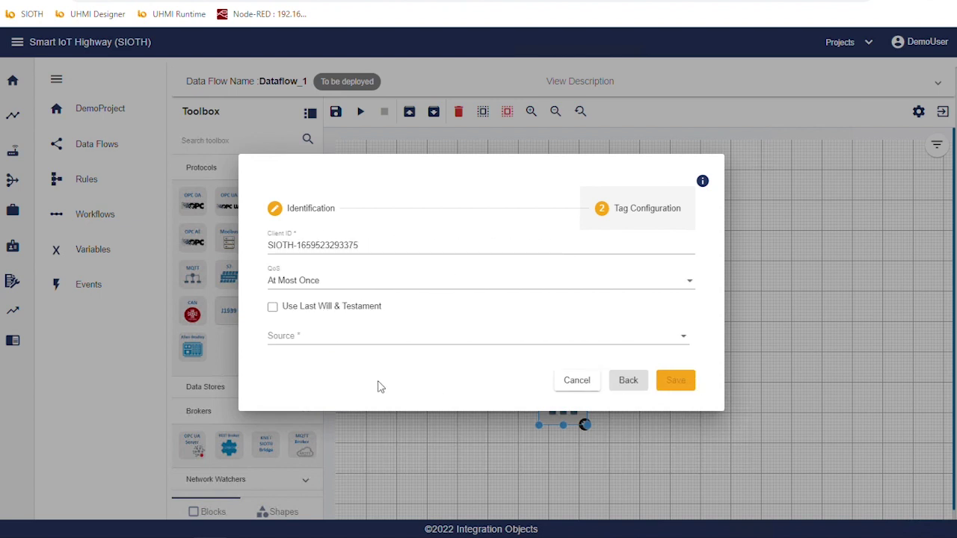
# - Publish DNP3_Connector_1 to topic DNPTags, mapping TagName, Value and TimeStamp fields
pyautogui.click(316, 342)
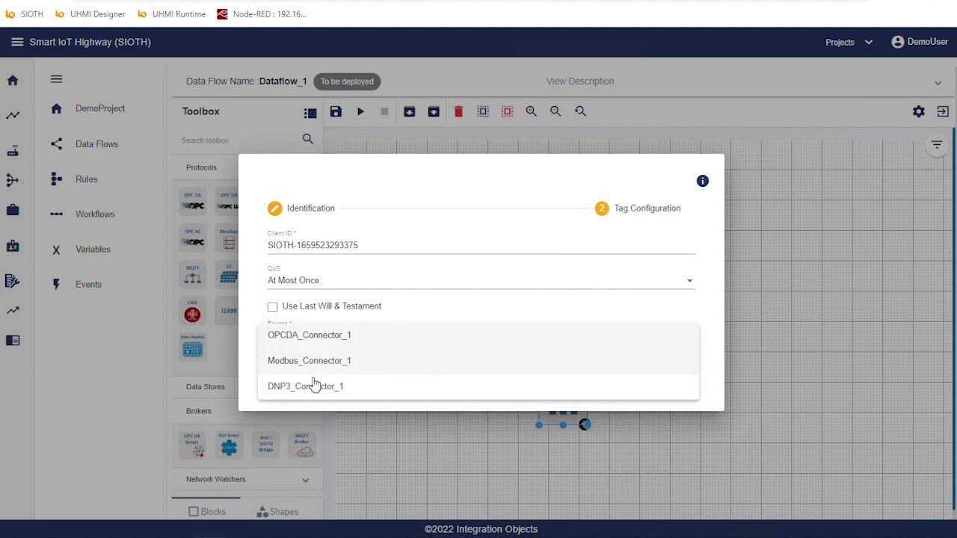
pyautogui.click(314, 384)
pyautogui.click(313, 287)
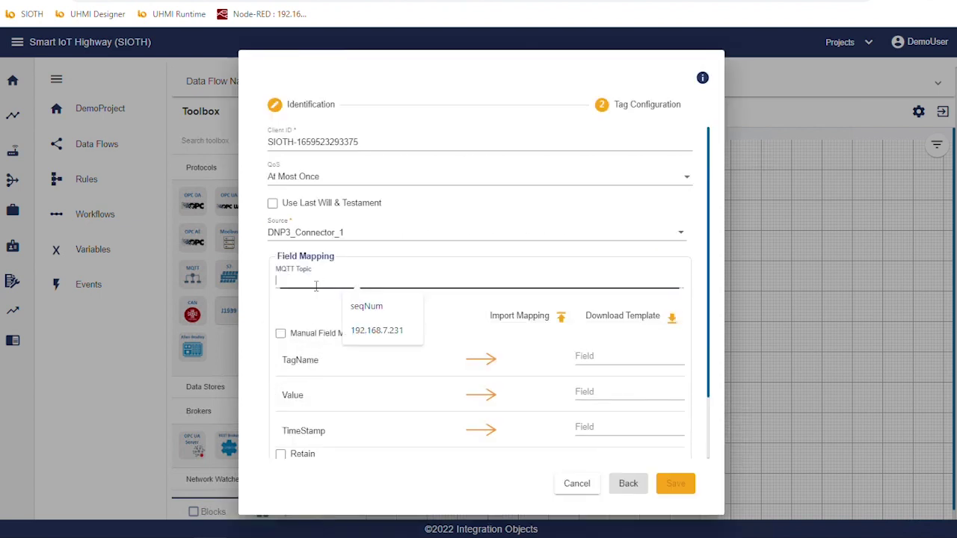
pyautogui.write('DNPTags')
pyautogui.click(599, 355)
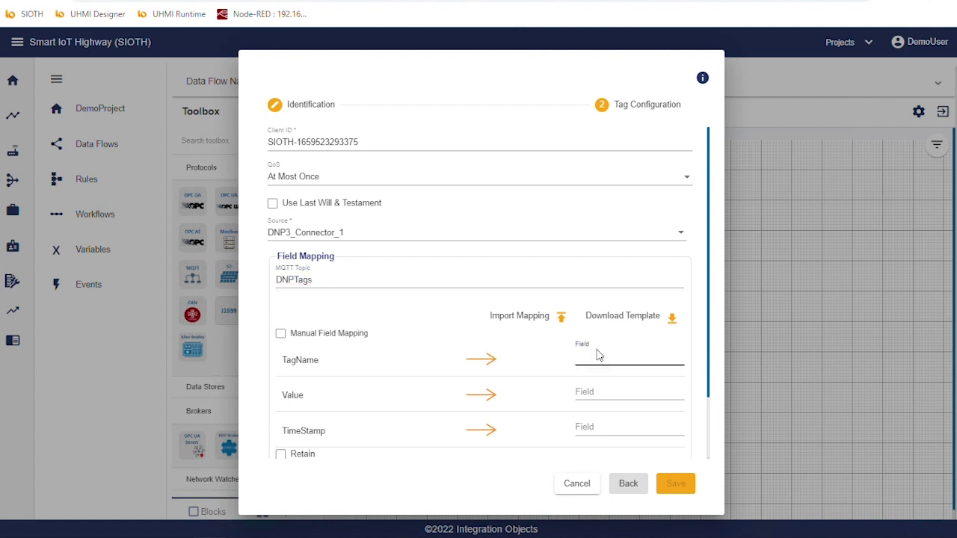
pyautogui.write('TagName')
pyautogui.click(624, 396)
pyautogui.click(619, 433)
pyautogui.write('T')
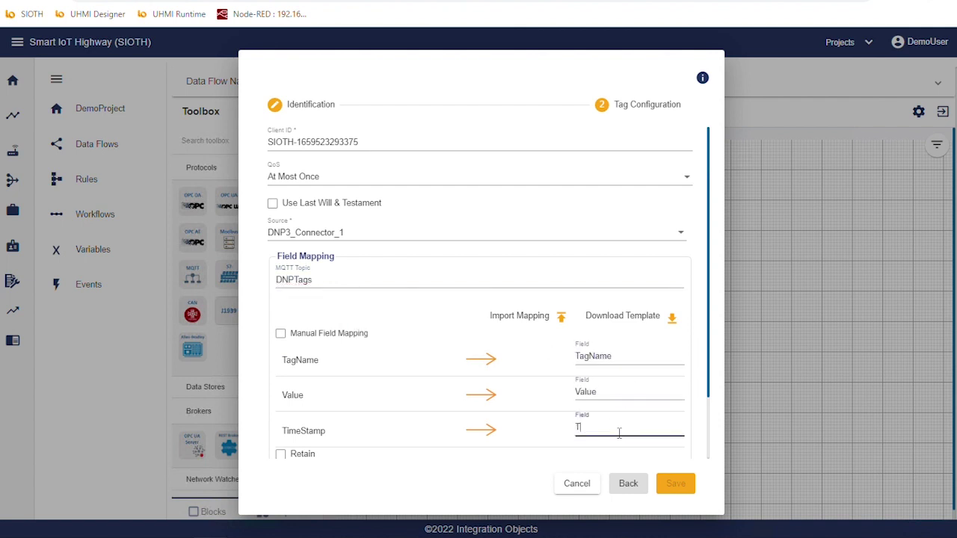
pyautogui.write('imeStamp')
pyautogui.scroll(-2, 618, 426)
pyautogui.click(638, 442)
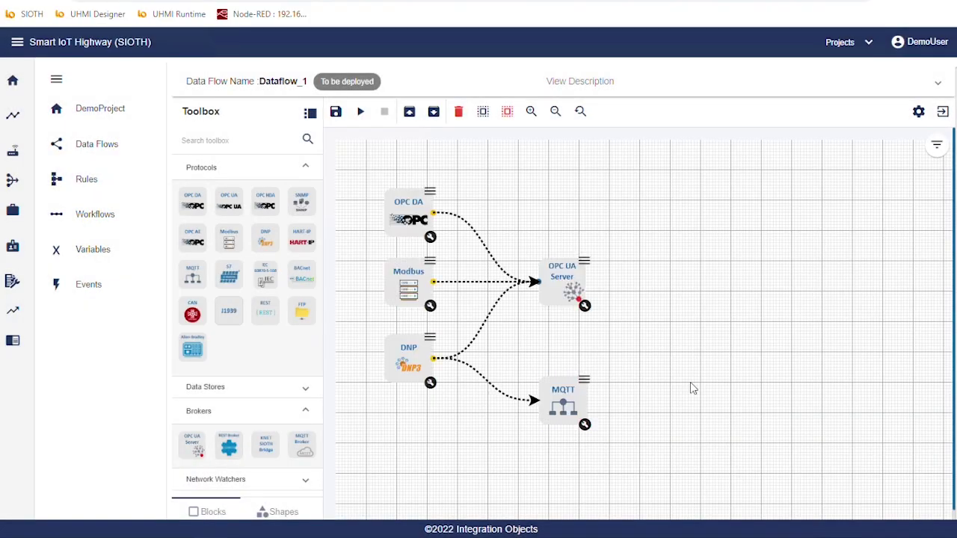
# - Save and deploy Dataflow_1, then start it so all blocks run
pyautogui.click(336, 113)
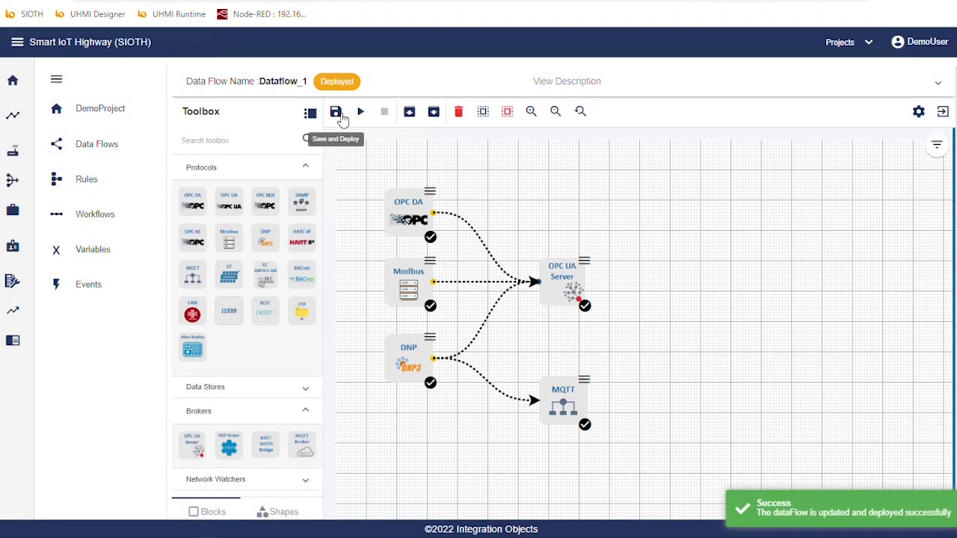
pyautogui.click(360, 112)
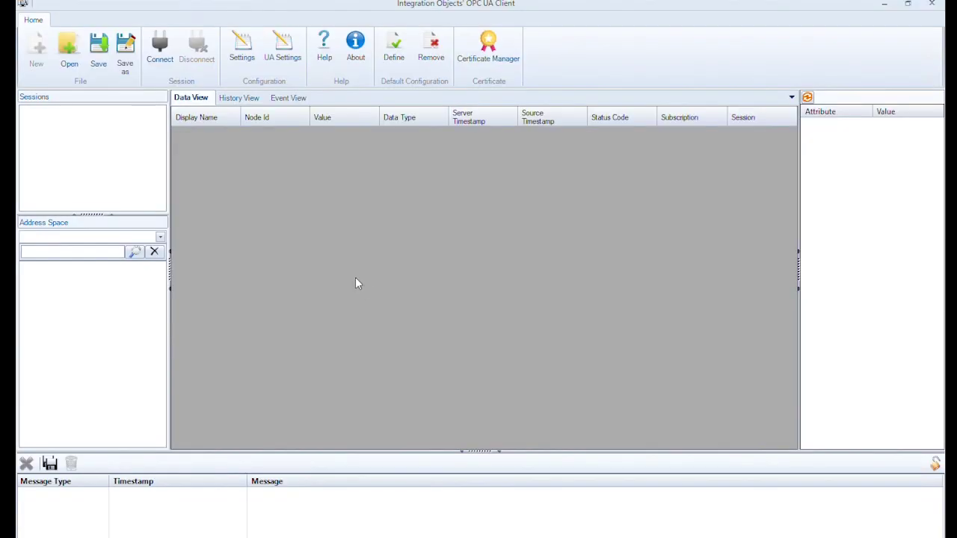
# - Copy the opc.tcp endpoint URL from the SIOTH OPC UA Server block's settings, discarding any changes
pyautogui.click(159, 46)
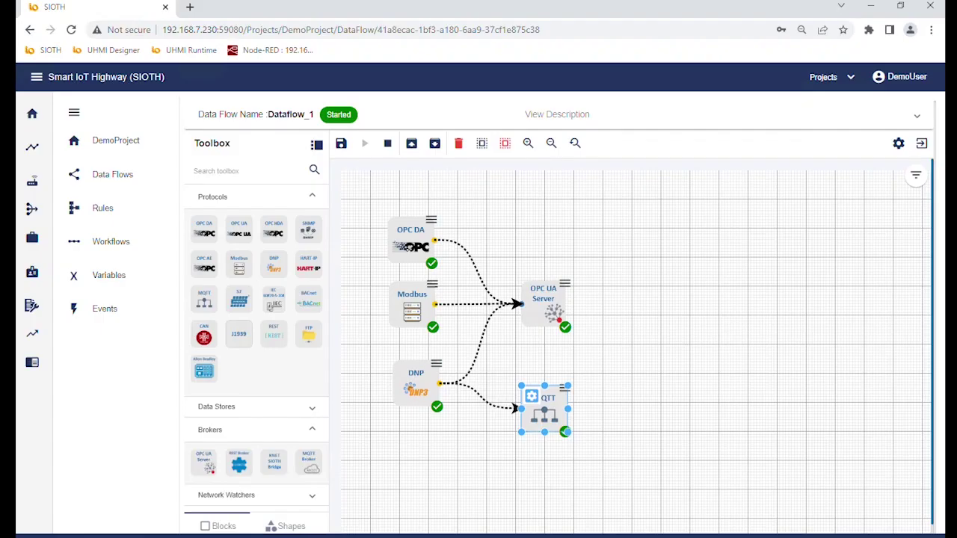
pyautogui.click(533, 315)
pyautogui.doubleClick(530, 295)
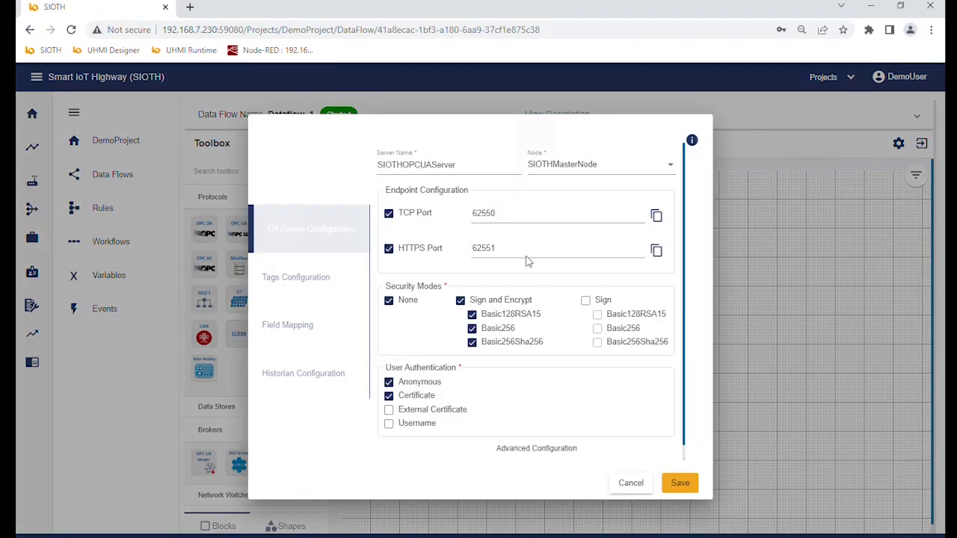
pyautogui.click(657, 217)
pyautogui.click(632, 485)
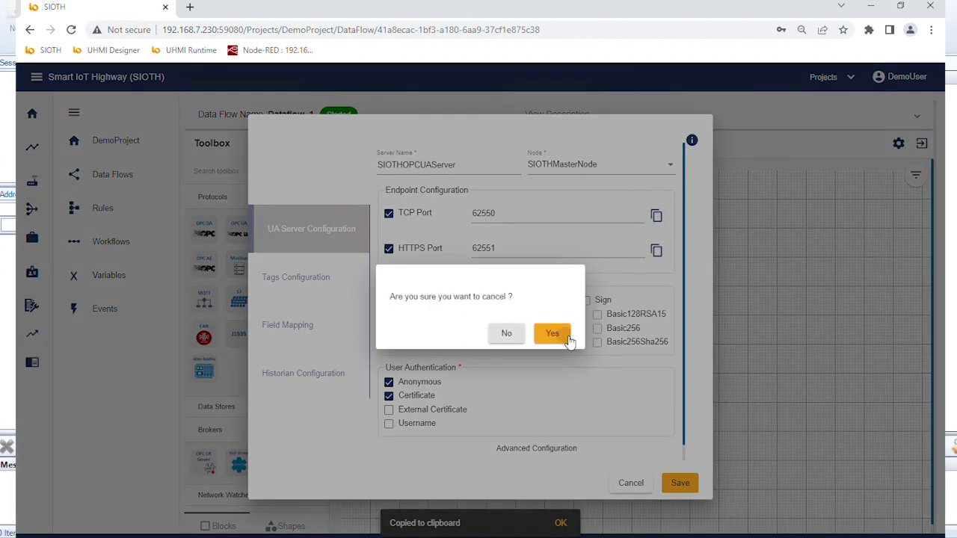
pyautogui.click(559, 334)
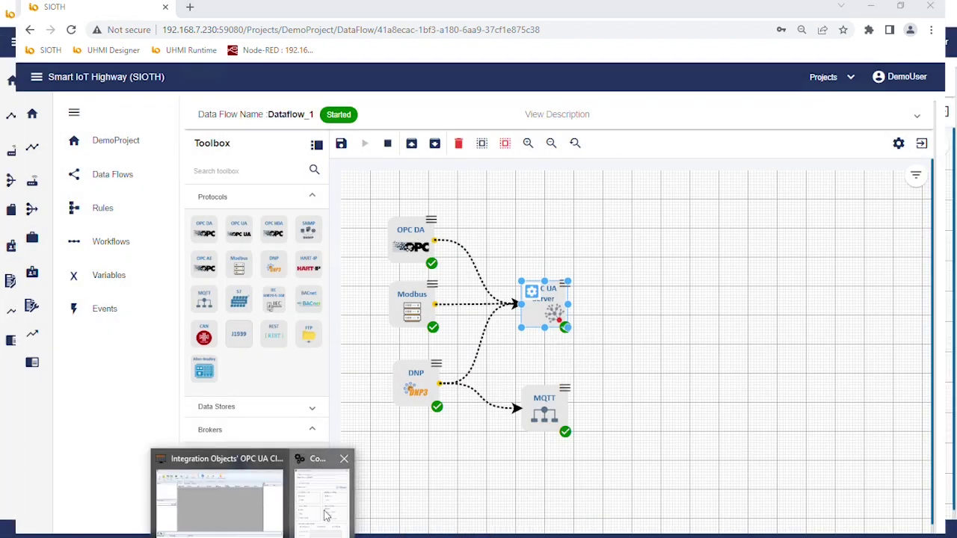
# - Paste the SIOTH opc.tcp endpoint URL into the client's Endpoint Url and apply to create Session0
pyautogui.click(327, 516)
pyautogui.rightClick(437, 171)
pyautogui.click(441, 228)
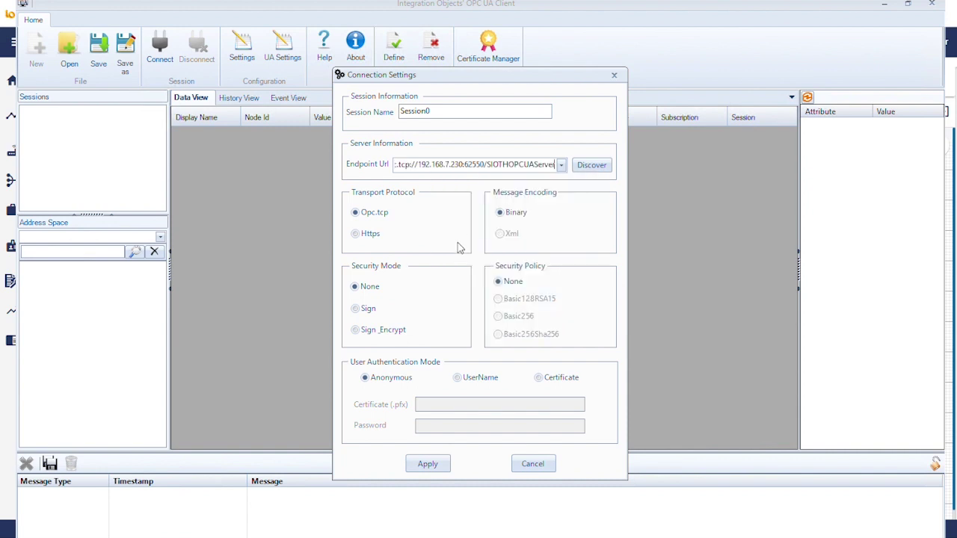
pyautogui.click(426, 457)
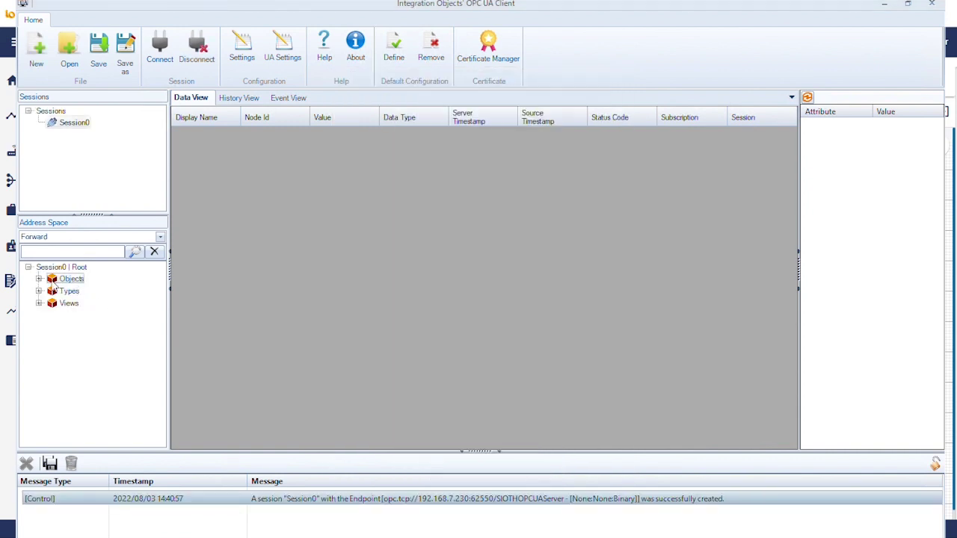
# - Expand Objects and browse the DNP3, Modbus and OPCDA_Connector_1 connector tags
pyautogui.click(39, 278)
pyautogui.click(49, 303)
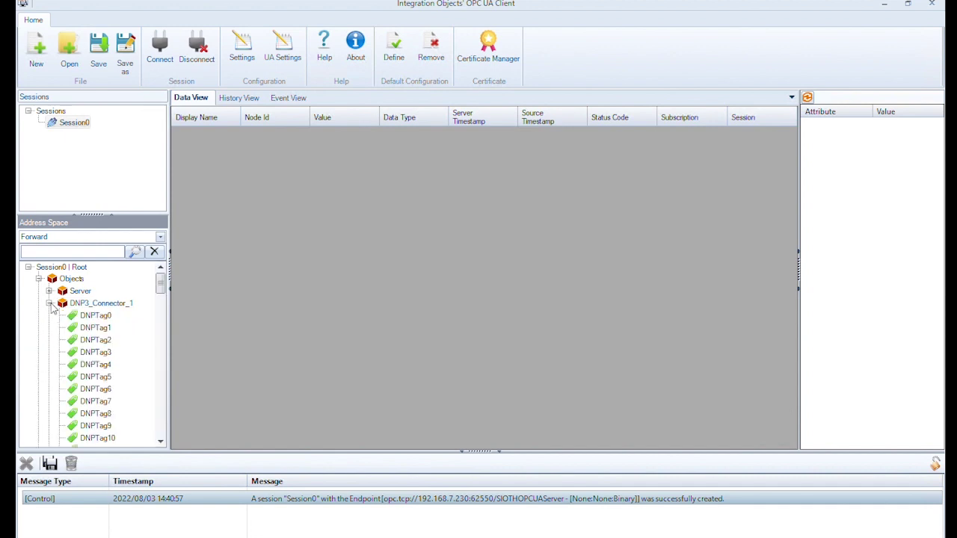
pyautogui.click(49, 303)
pyautogui.click(49, 315)
pyautogui.click(49, 314)
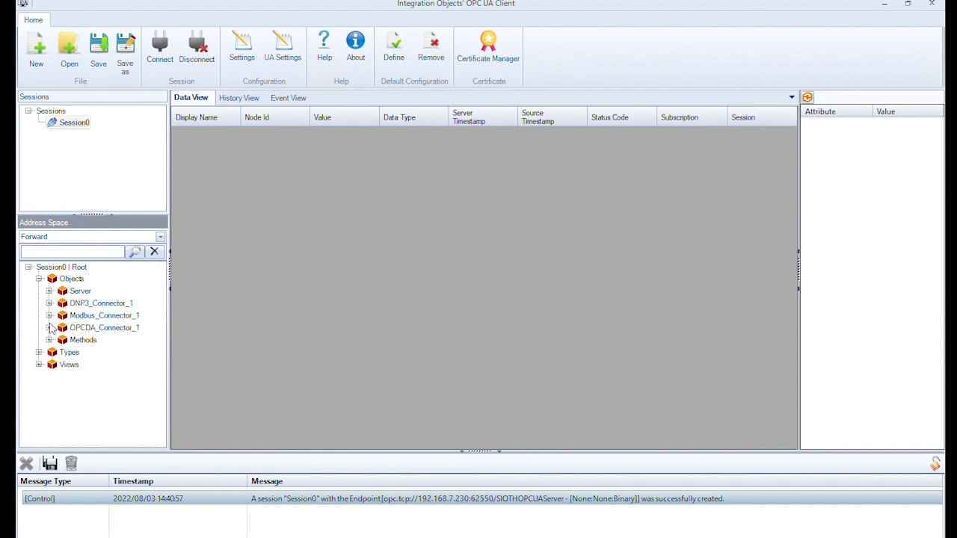
pyautogui.click(48, 327)
pyautogui.scroll(-3, 98, 399)
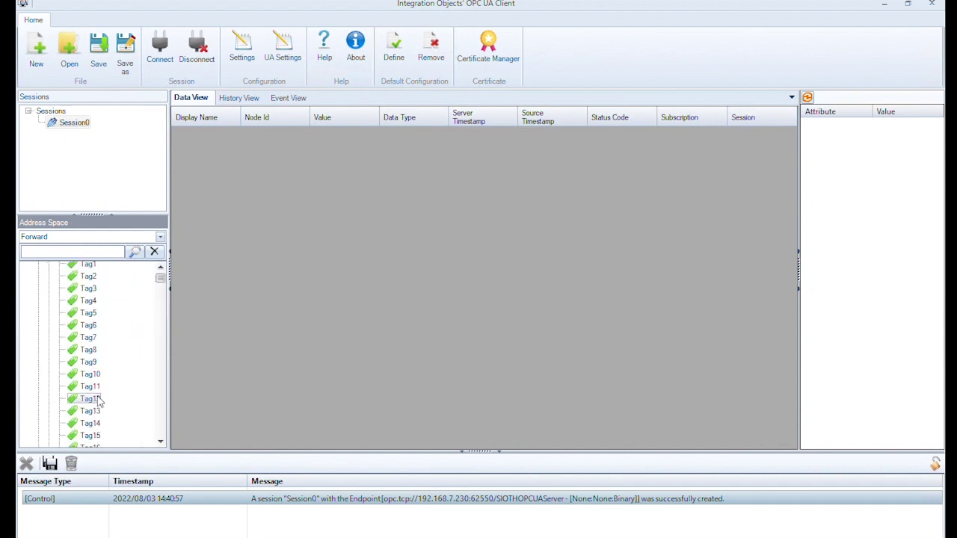
pyautogui.scroll(3, 97, 393)
# - Add GasConsumed and SteamQuantity from OPCDA_Connector_1 to the Data View under Subscription0
pyautogui.click(104, 340)
pyautogui.moveTo(213, 292); pyautogui.dragTo(213, 293)
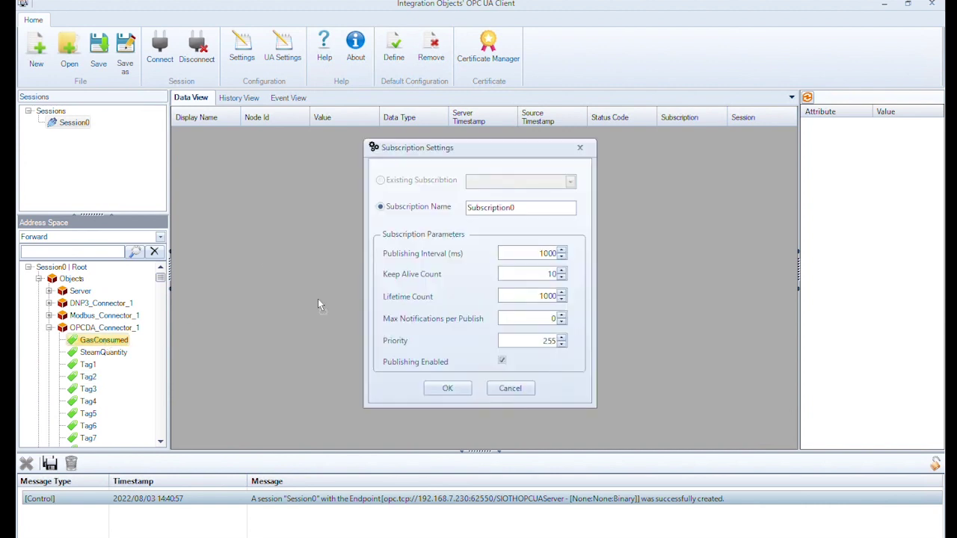
pyautogui.click(437, 389)
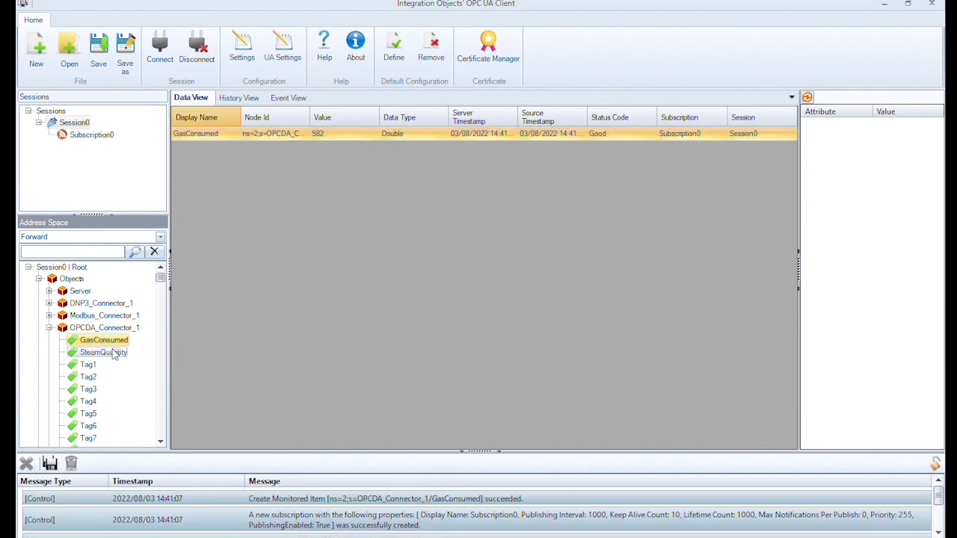
pyautogui.moveTo(113, 356); pyautogui.dragTo(274, 275)
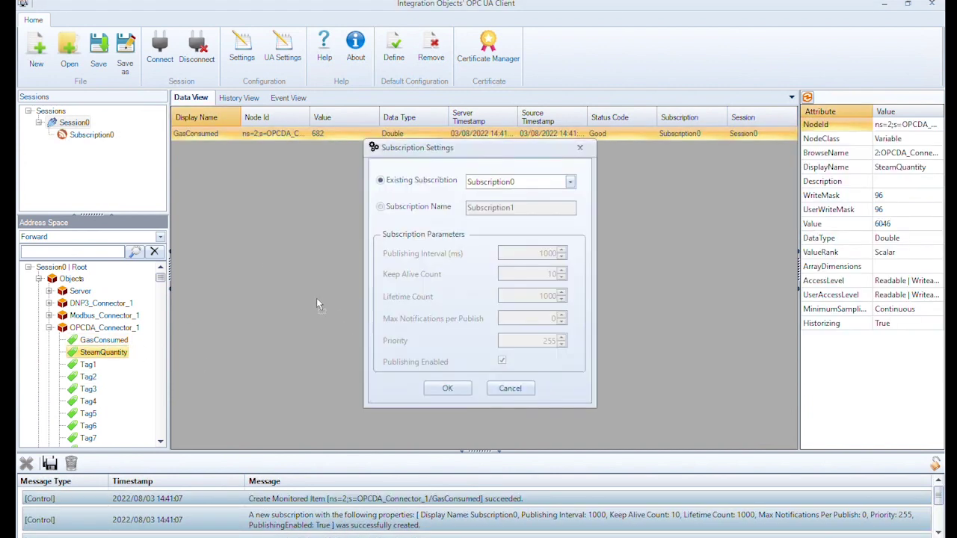
pyautogui.click(438, 389)
pyautogui.click(185, 149)
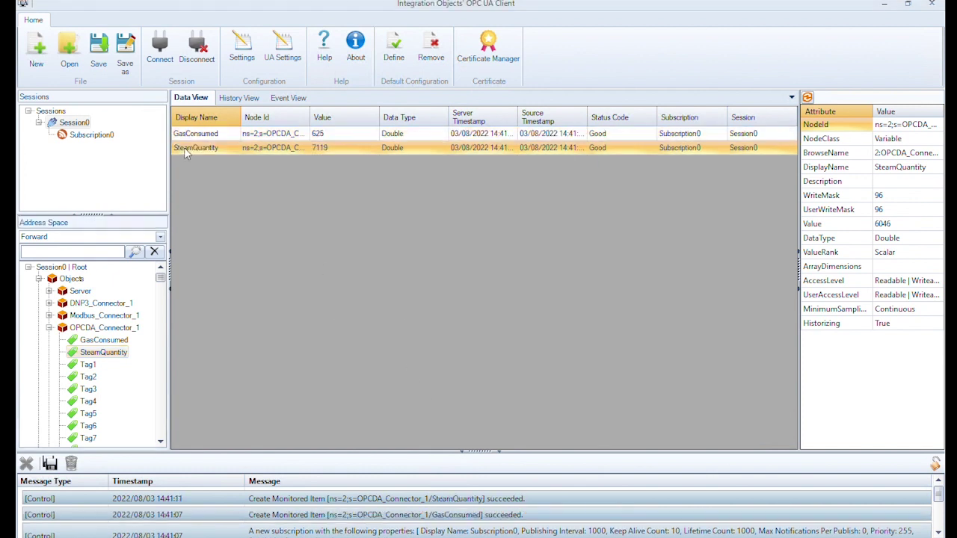
pyautogui.hotkey('alt', 'Tab')
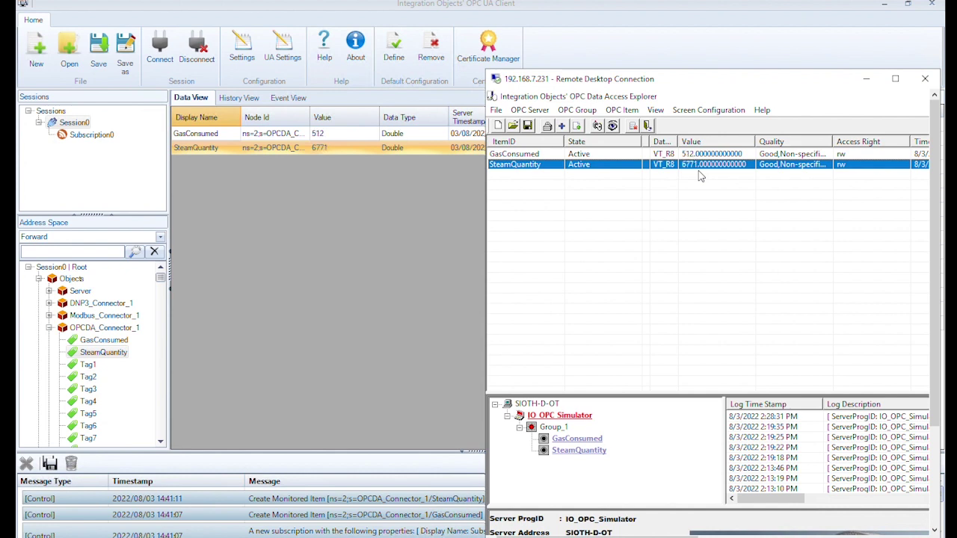
# - Return to the OPC UA Client's History View after comparing values with the OPC DA Explorer
pyautogui.click(240, 99)
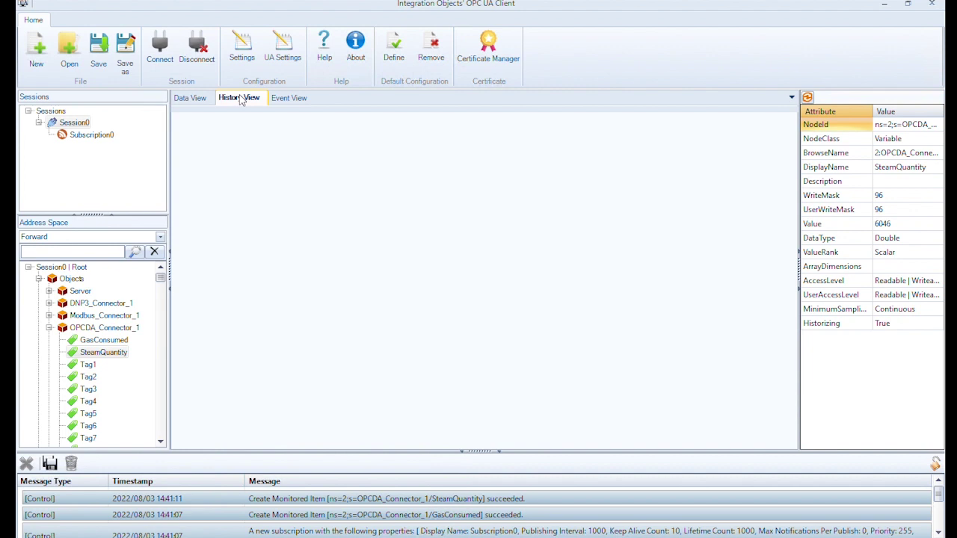
# - Load SteamQuantity into History View and read raw history from 13:41:22 with max 100 values
pyautogui.click(122, 353)
pyautogui.moveTo(261, 260); pyautogui.dragTo(266, 261)
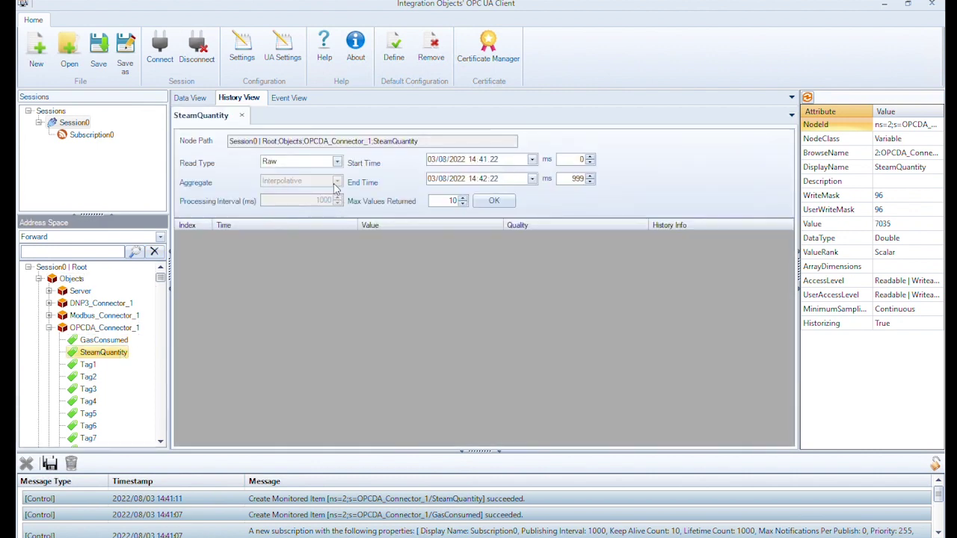
pyautogui.click(531, 161)
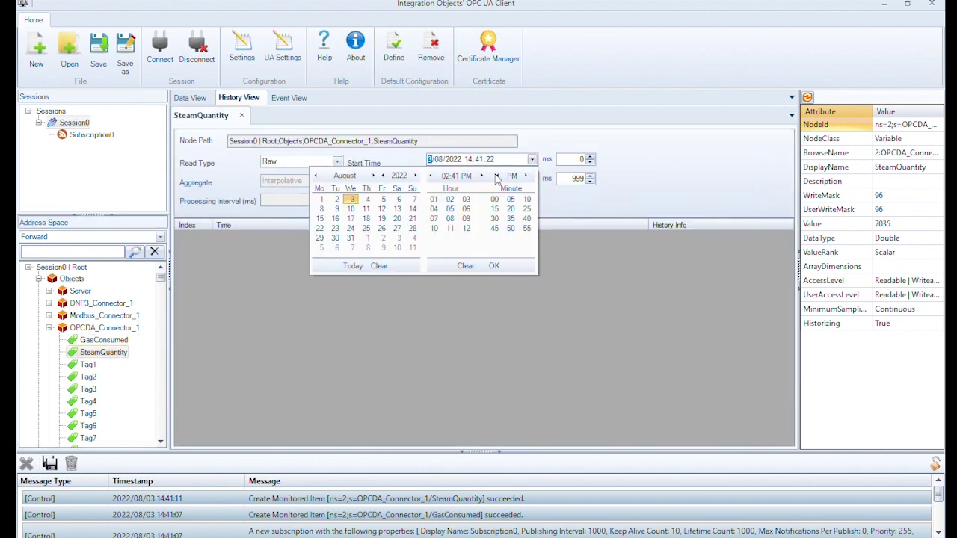
pyautogui.click(434, 199)
pyautogui.click(494, 265)
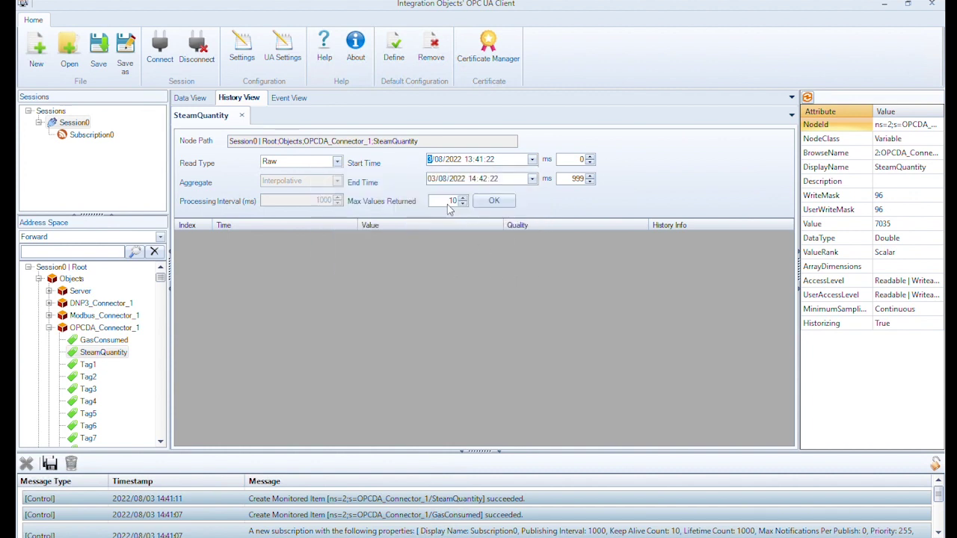
pyautogui.doubleClick(451, 202)
pyautogui.write('100')
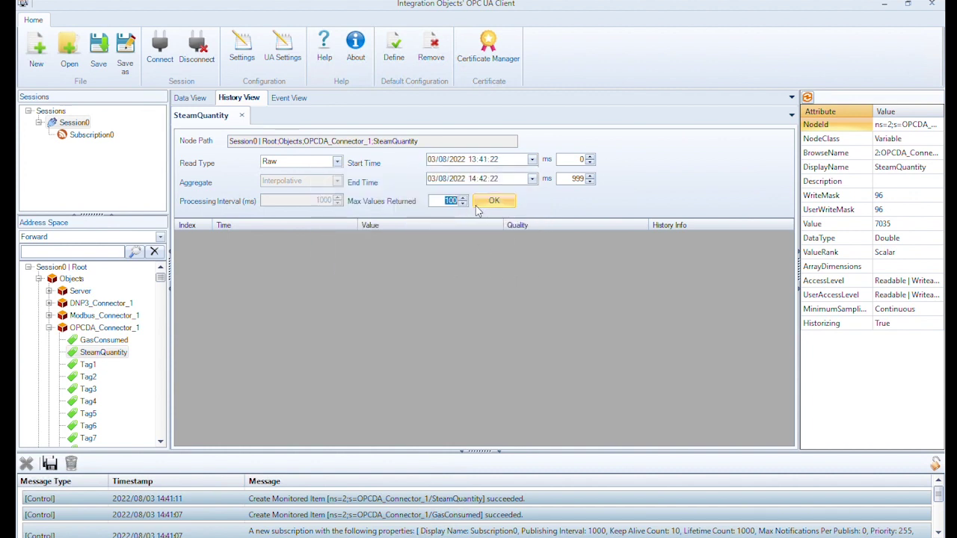
pyautogui.click(494, 201)
# - Switch the read type to Processed and rerun, listing Interpolative values at 1000 ms intervals
pyautogui.scroll(-15, 450, 283)
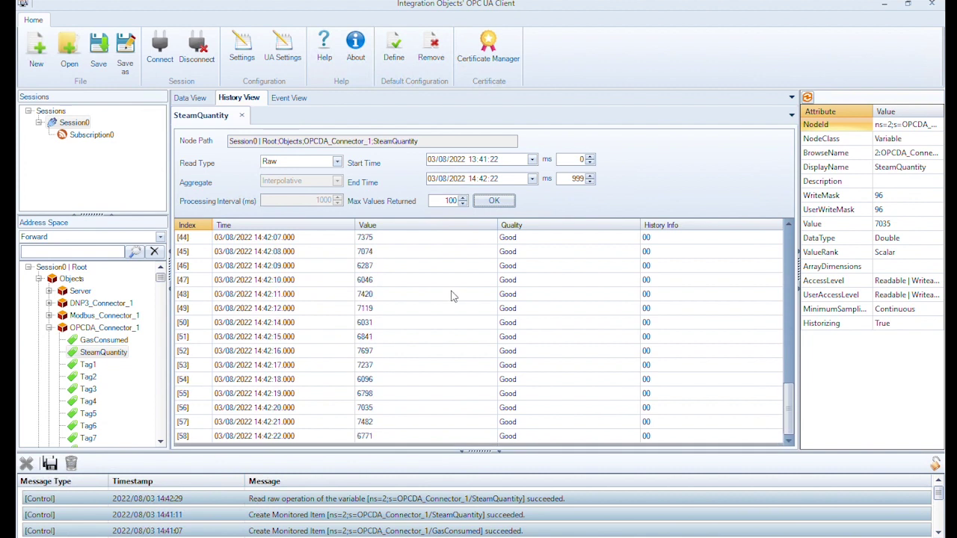
pyautogui.scroll(15, 453, 296)
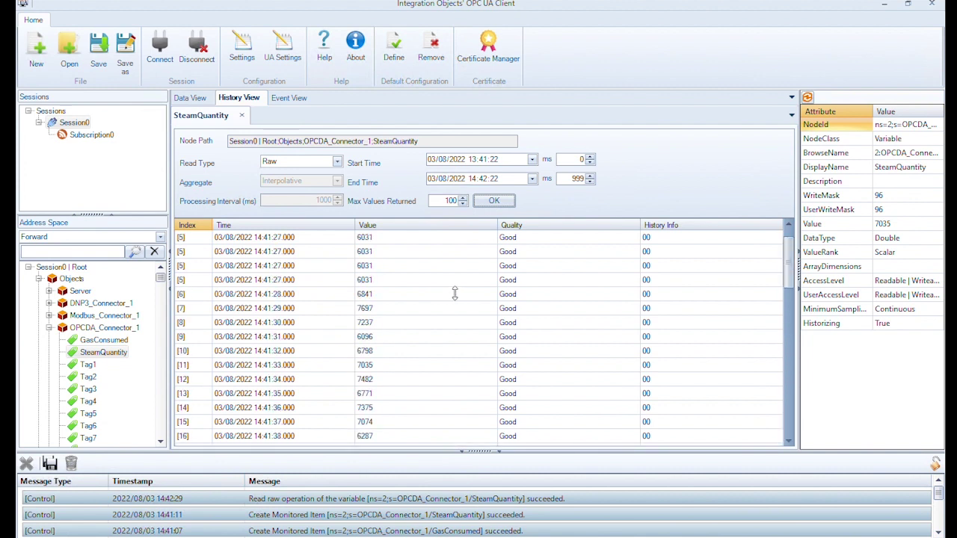
pyautogui.click(338, 163)
pyautogui.click(310, 182)
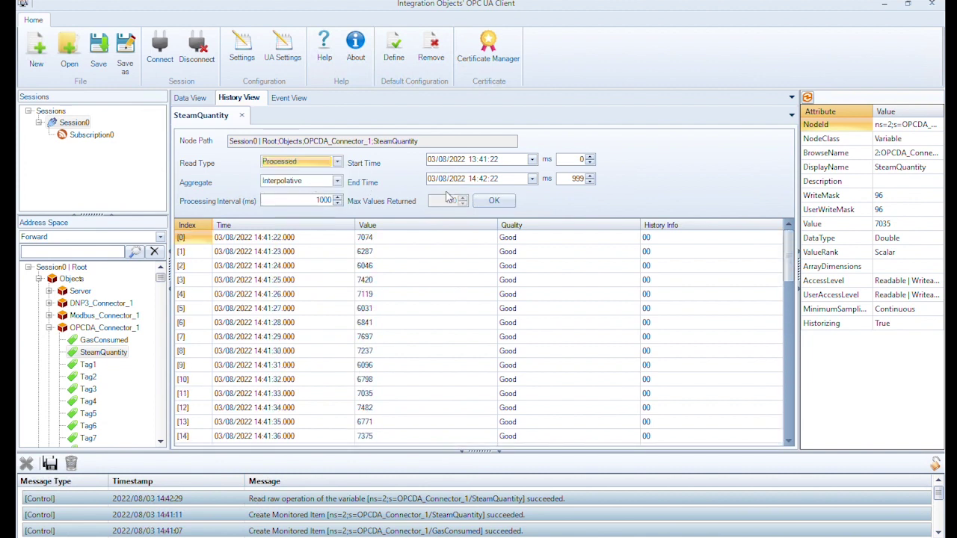
pyautogui.click(493, 201)
pyautogui.scroll(-6, 500, 275)
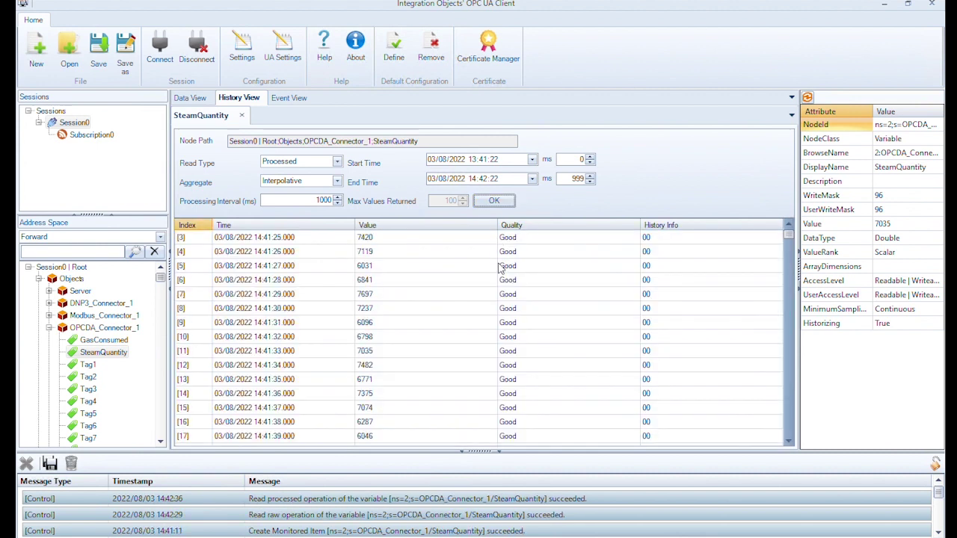
pyautogui.scroll(6, 499, 275)
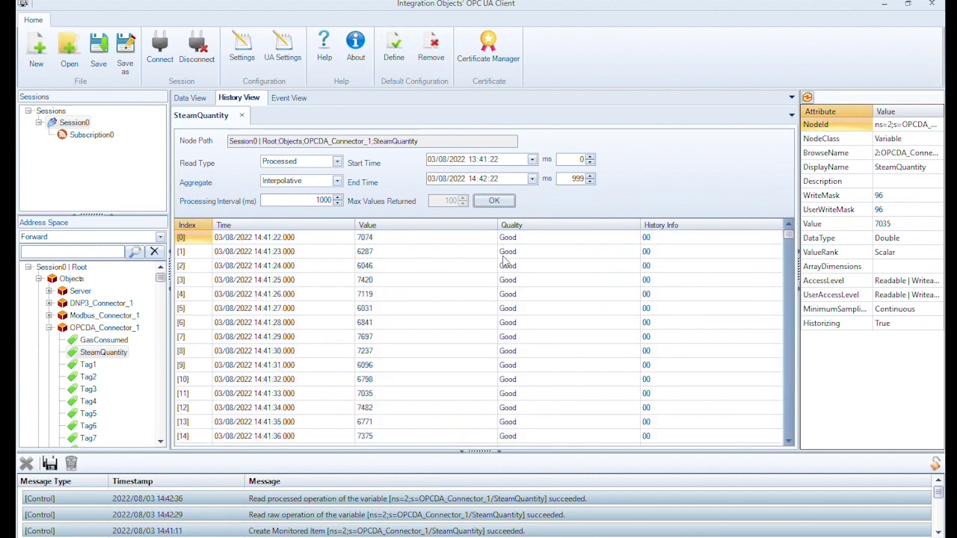
# - Check the MQTT node in the SIOTH data flow, then launch MQTT.fx maximized
pyautogui.click(884, 3)
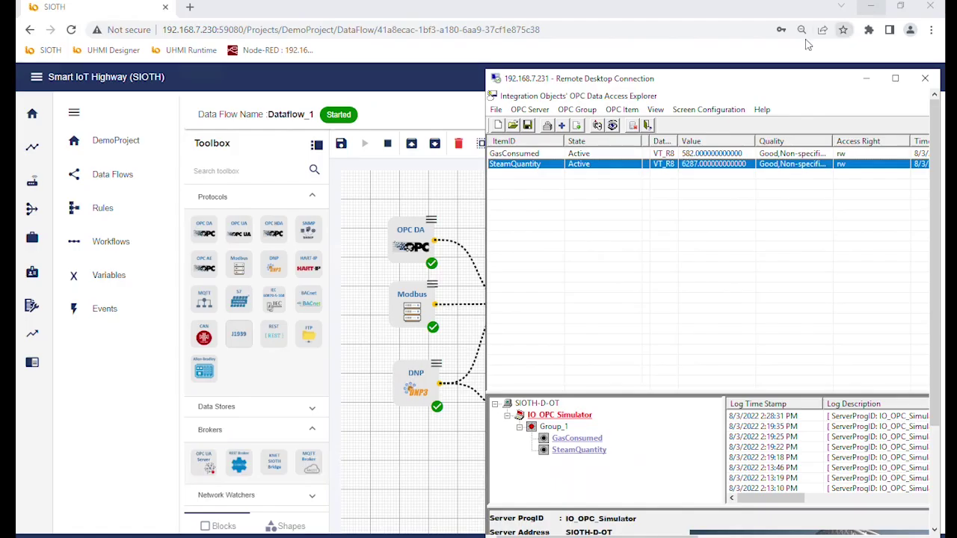
pyautogui.click(470, 189)
pyautogui.click(538, 411)
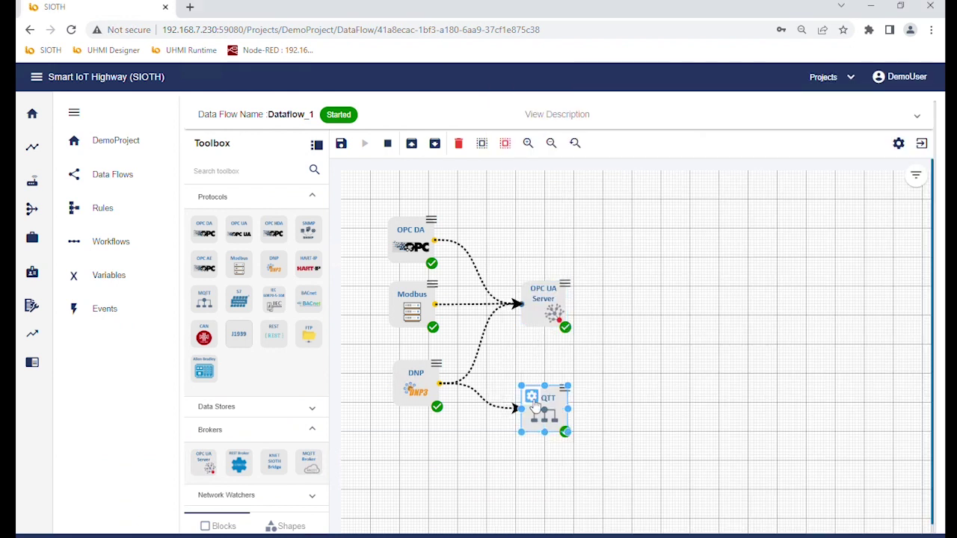
pyautogui.click(871, 6)
pyautogui.click(313, 536)
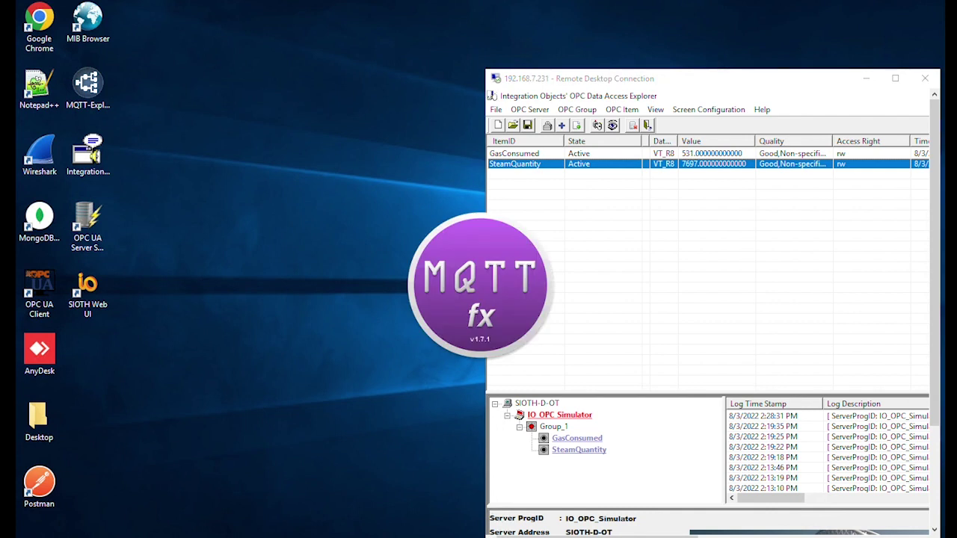
pyautogui.click(866, 78)
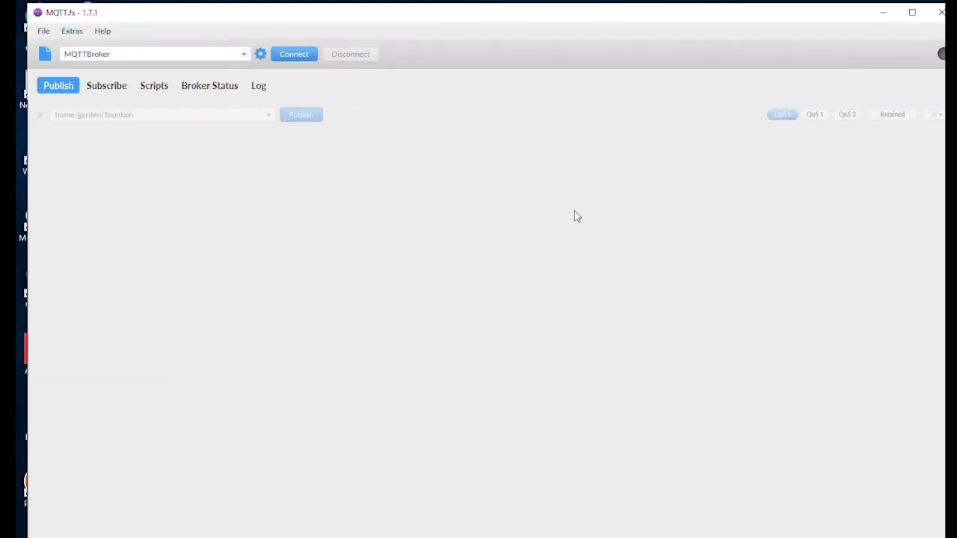
pyautogui.doubleClick(206, 21)
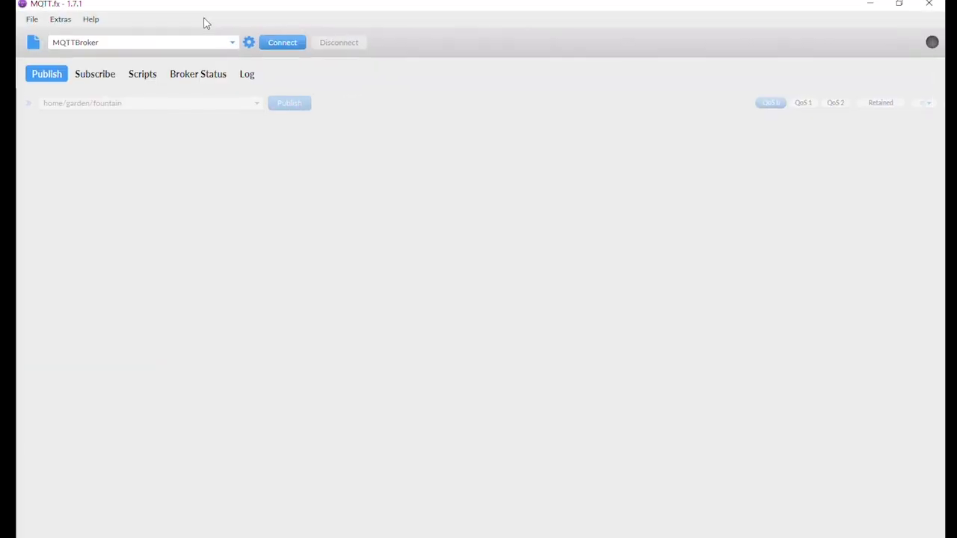
# - Connect MQTT.fx to MQTTBroker and subscribe to the DNPTags topic
pyautogui.click(281, 42)
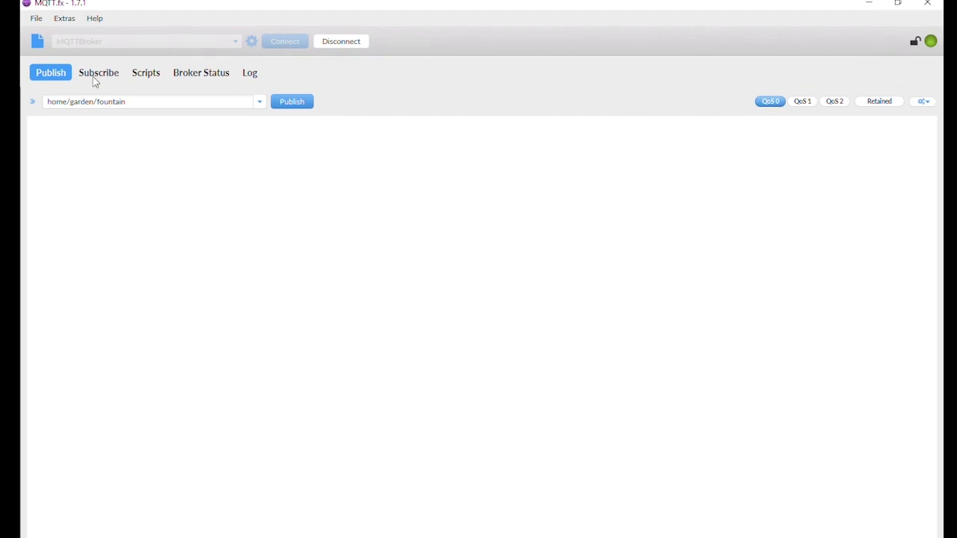
pyautogui.click(94, 77)
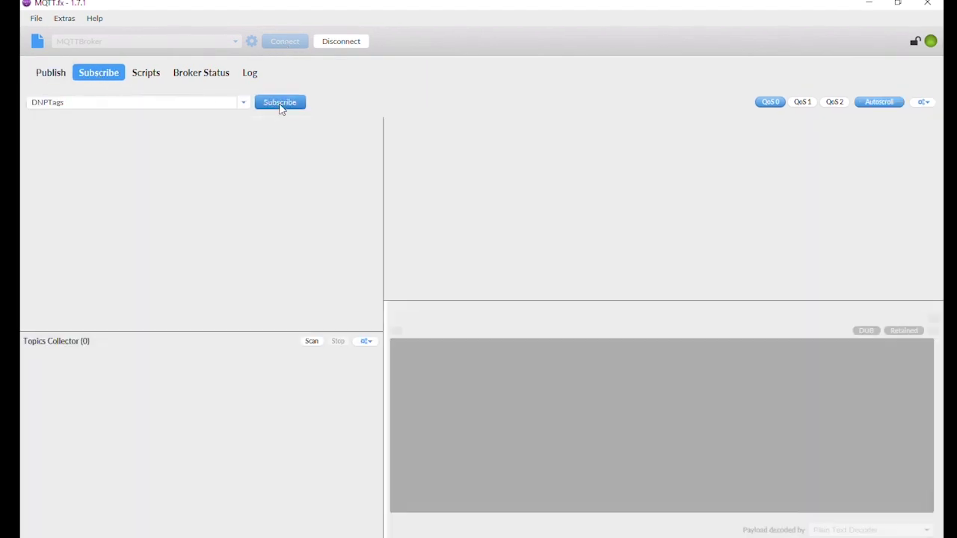
pyautogui.click(281, 105)
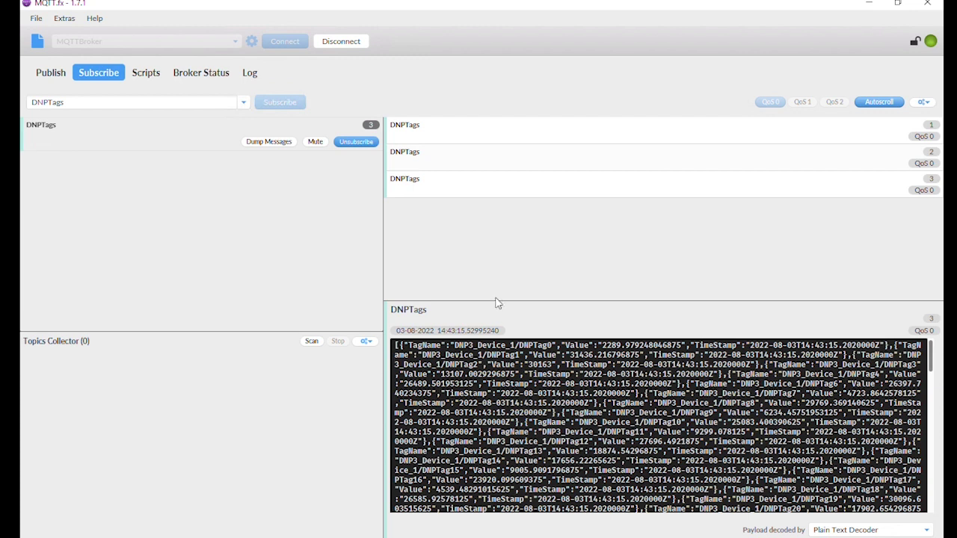
pyautogui.moveTo(498, 344); pyautogui.dragTo(645, 498)
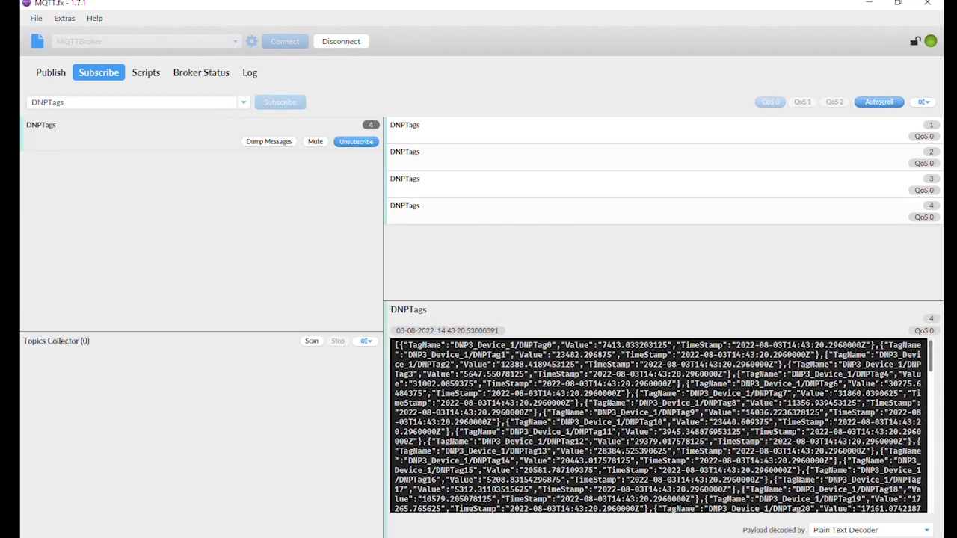